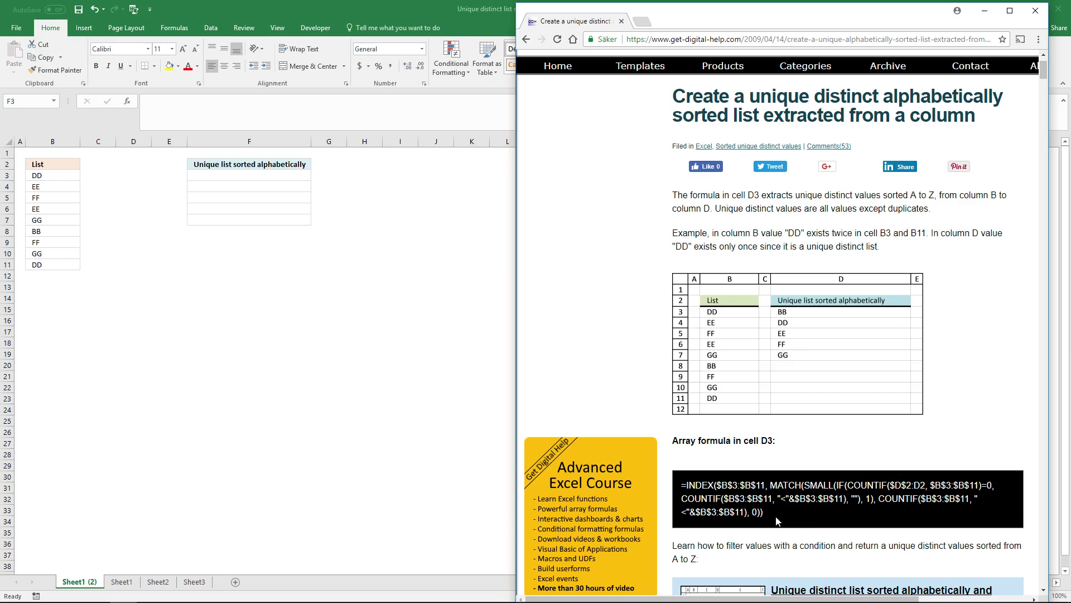
# Copy the article's unique alphabetically sorted list array formula from Chrome and switch back to Excel
pyautogui.moveTo(770, 512); pyautogui.dragTo(680, 485)
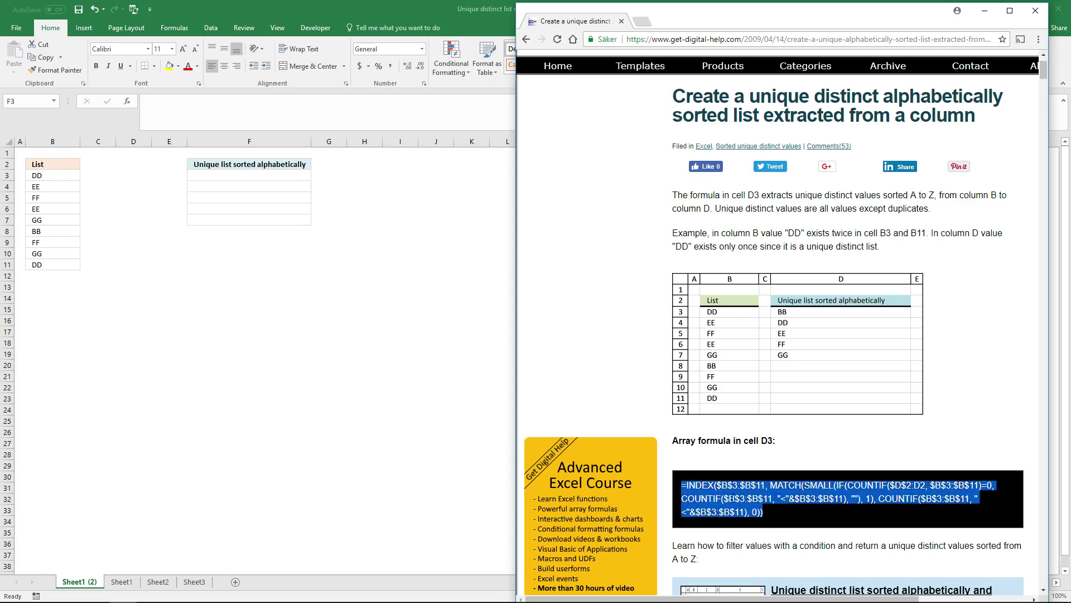
pyautogui.rightClick(862, 495)
pyautogui.click(861, 497)
pyautogui.click(438, 4)
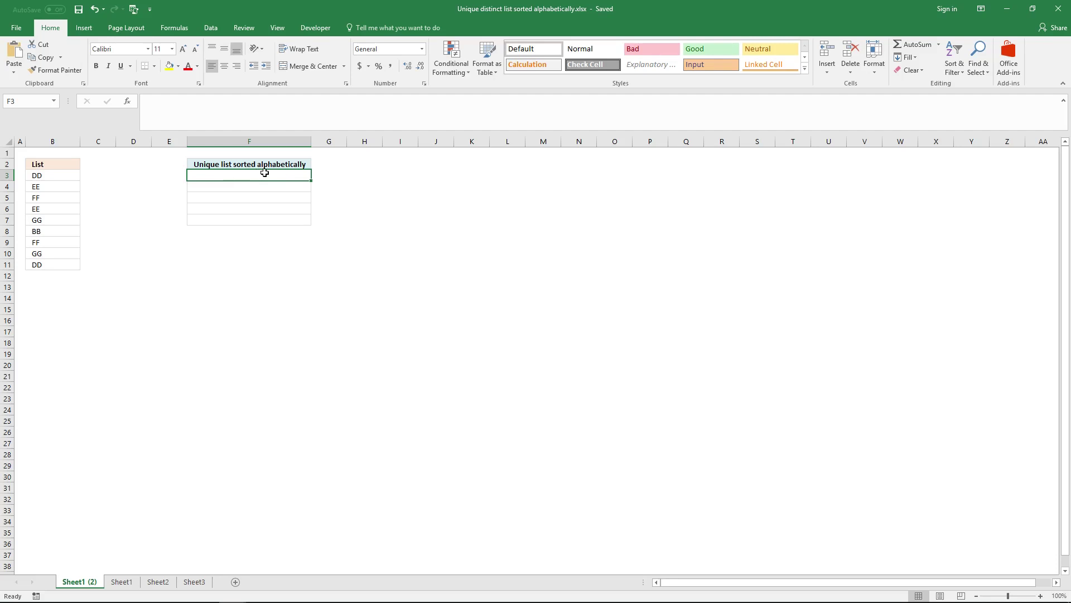
# Paste the formula into F3, change its COUNTIF range from D2 to $F$2:F2, and array-enter it
pyautogui.click(312, 112)
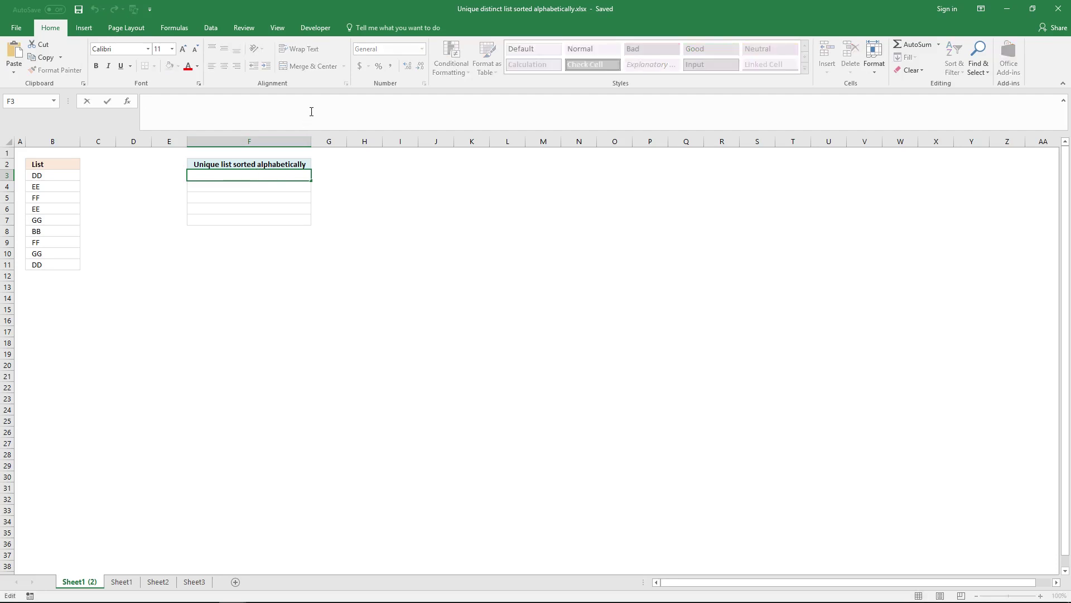
pyautogui.hotkey('ctrl', 'v')
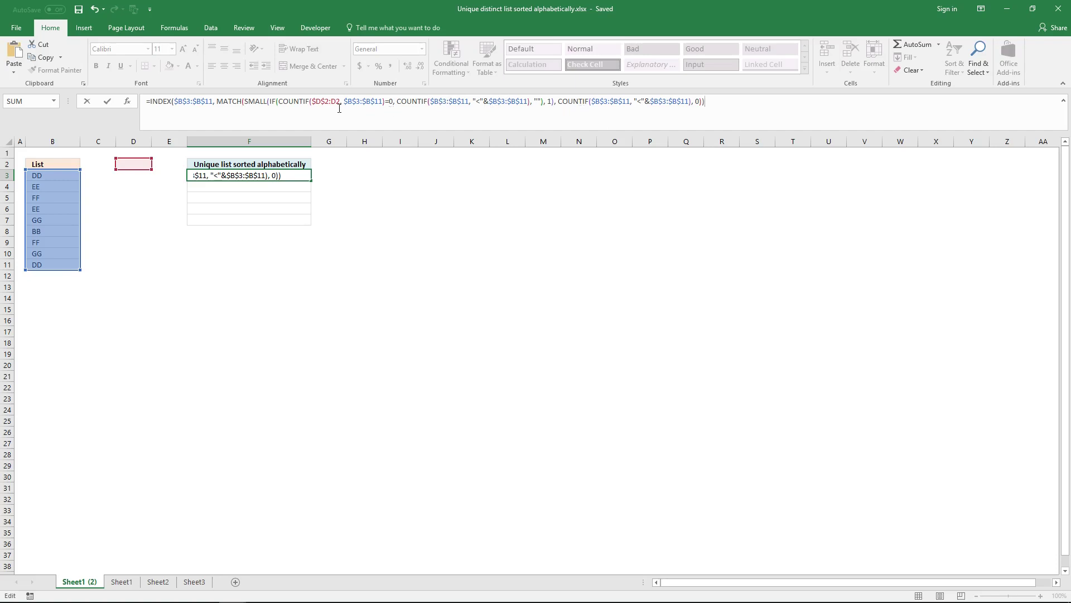
pyautogui.click(321, 101)
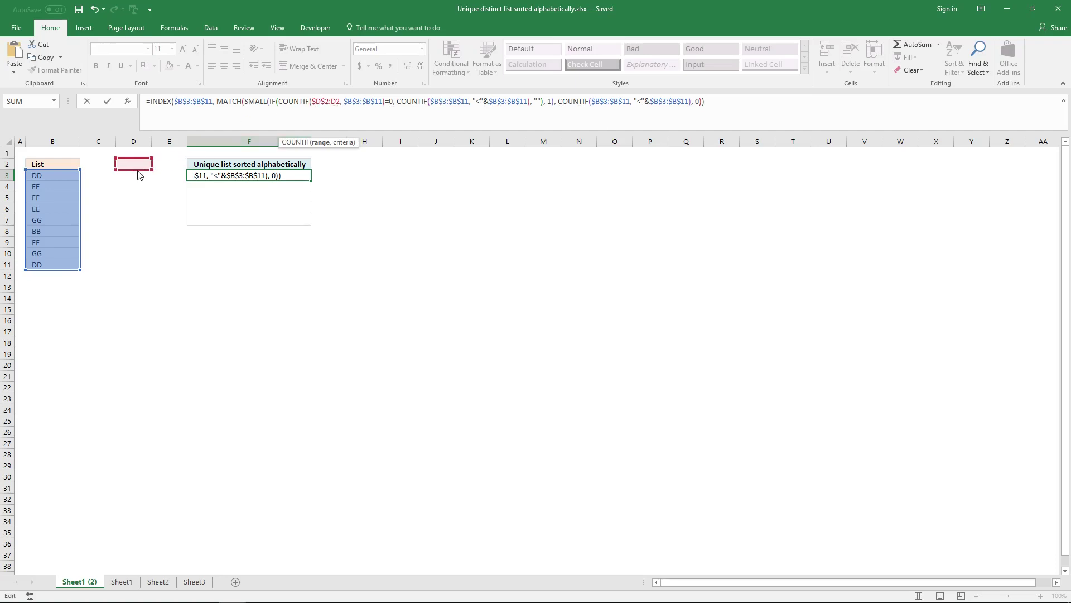
pyautogui.moveTo(139, 175); pyautogui.dragTo(216, 165)
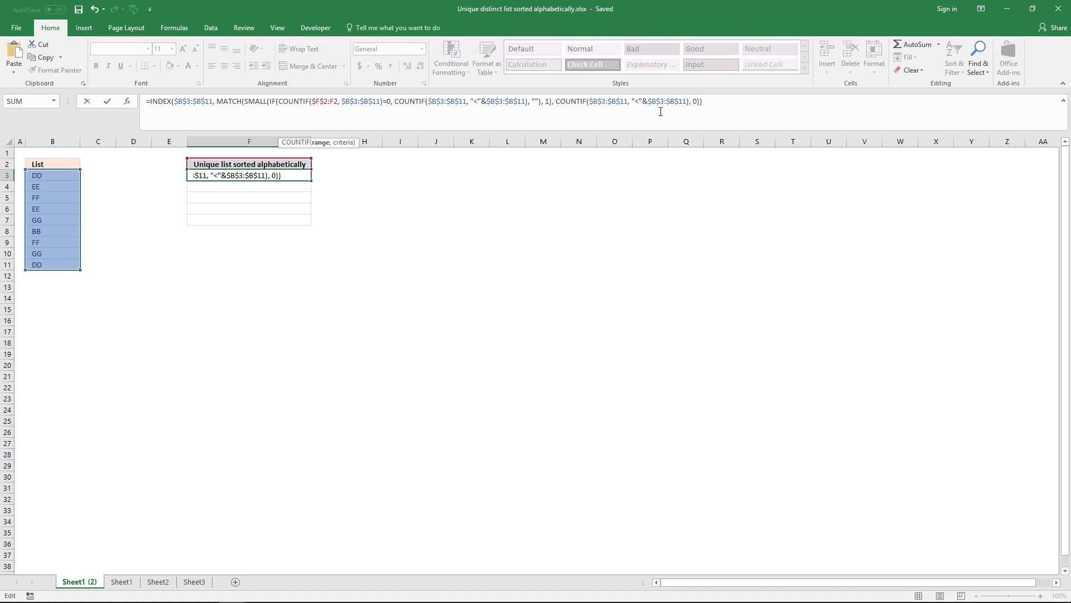
pyautogui.hotkey('ctrl', 'shift', 'Return')
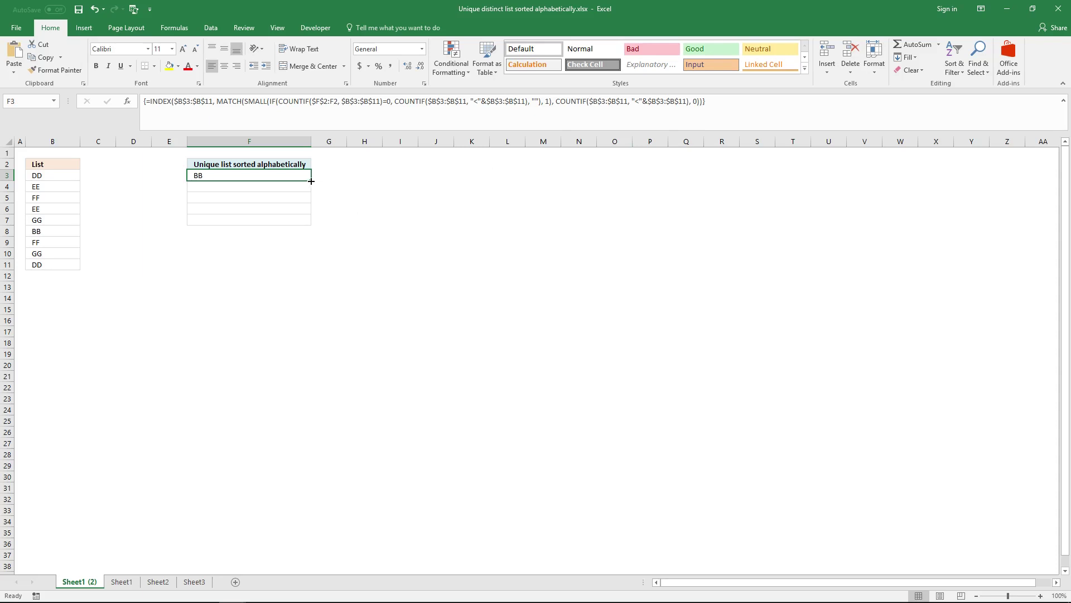
# Fill the F3 array formula down to F7, listing BB, DD, EE, FF and GG
pyautogui.moveTo(311, 181); pyautogui.dragTo(312, 222)
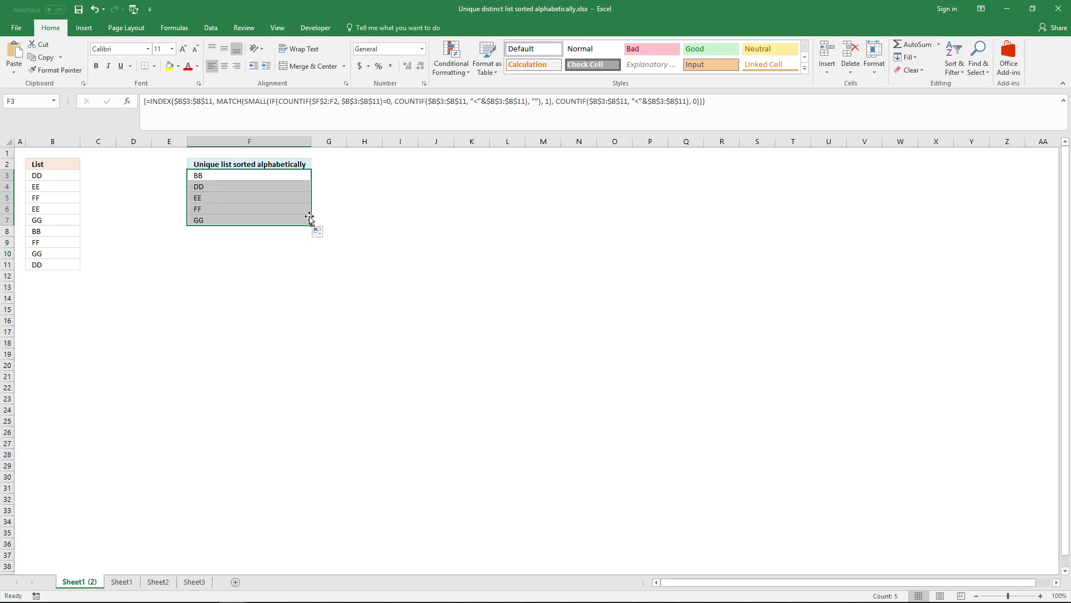
pyautogui.click(294, 177)
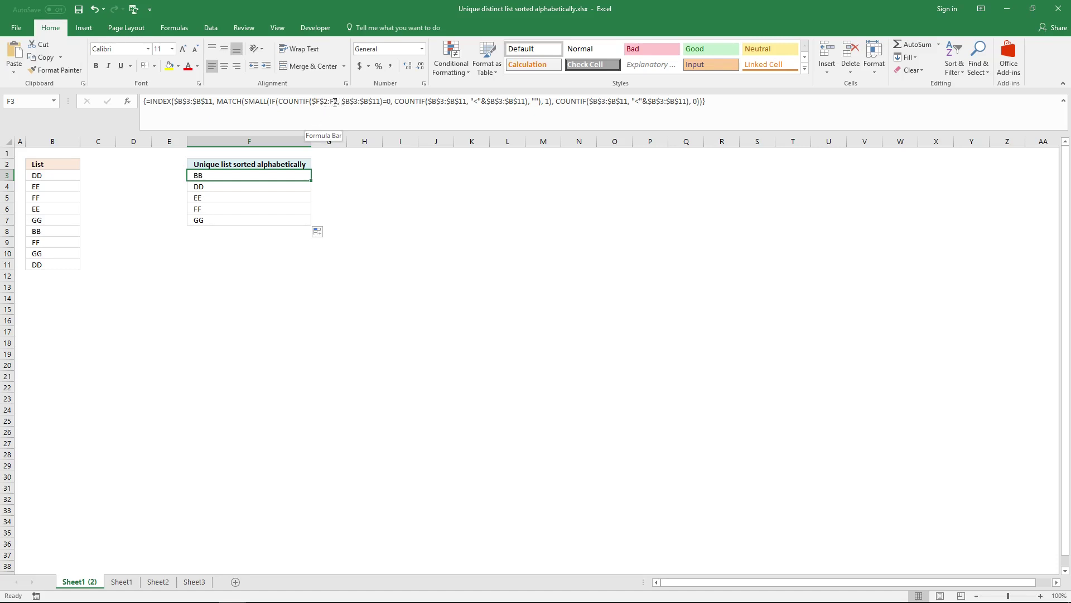
pyautogui.click(272, 188)
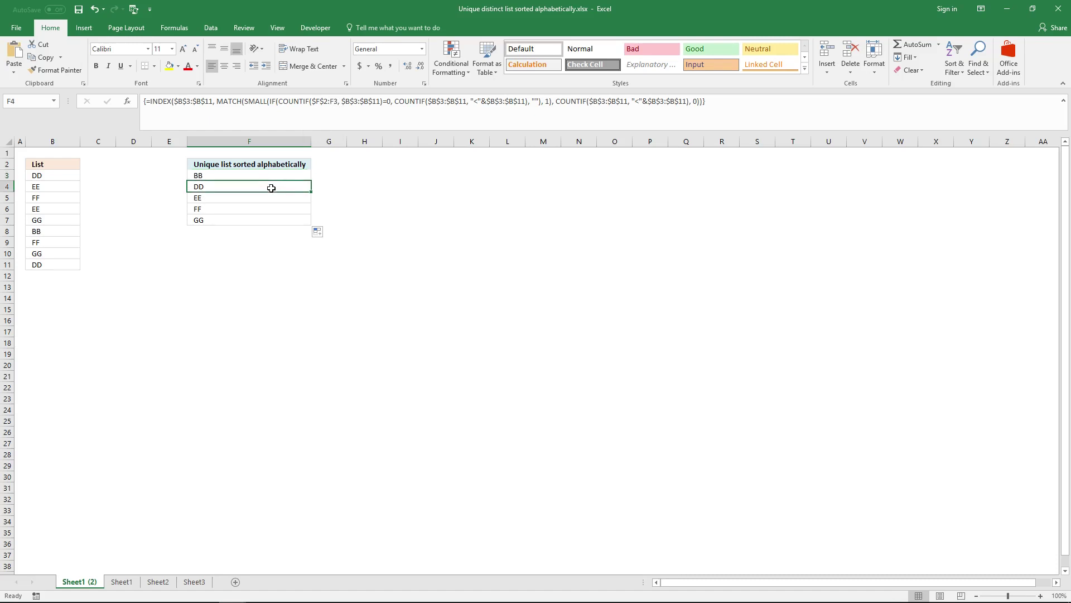
pyautogui.click(334, 105)
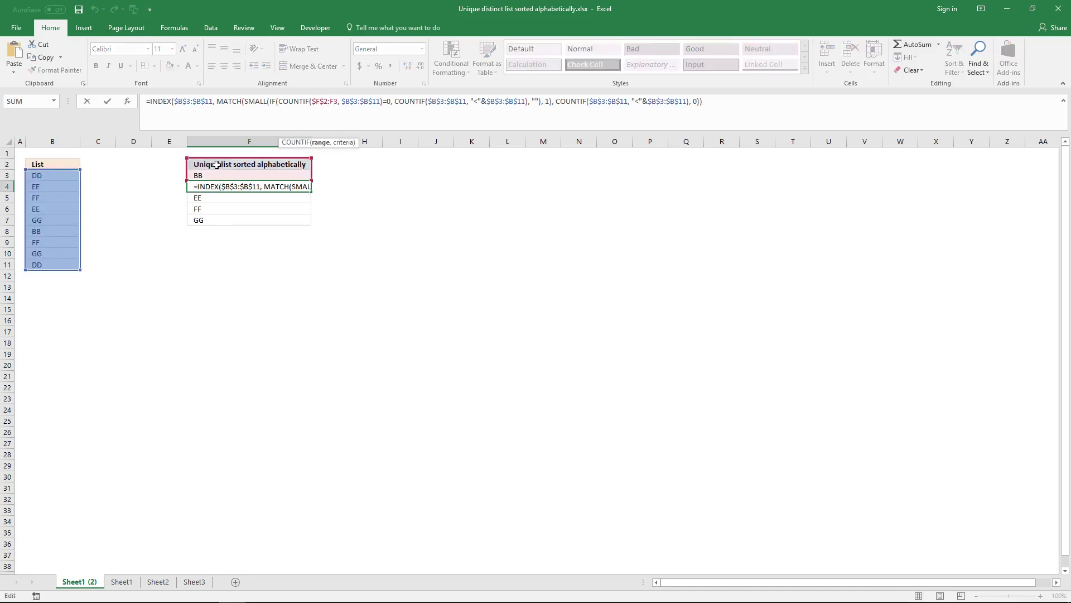
pyautogui.hotkey('ctrl', 'shift', 'Return')
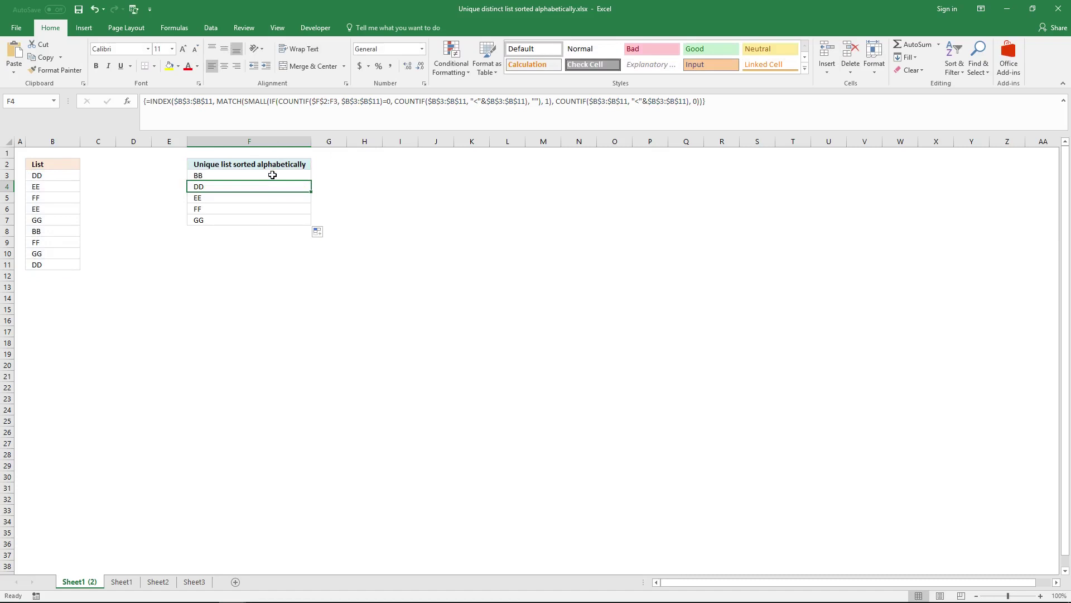
pyautogui.click(272, 175)
pyautogui.press('F2')
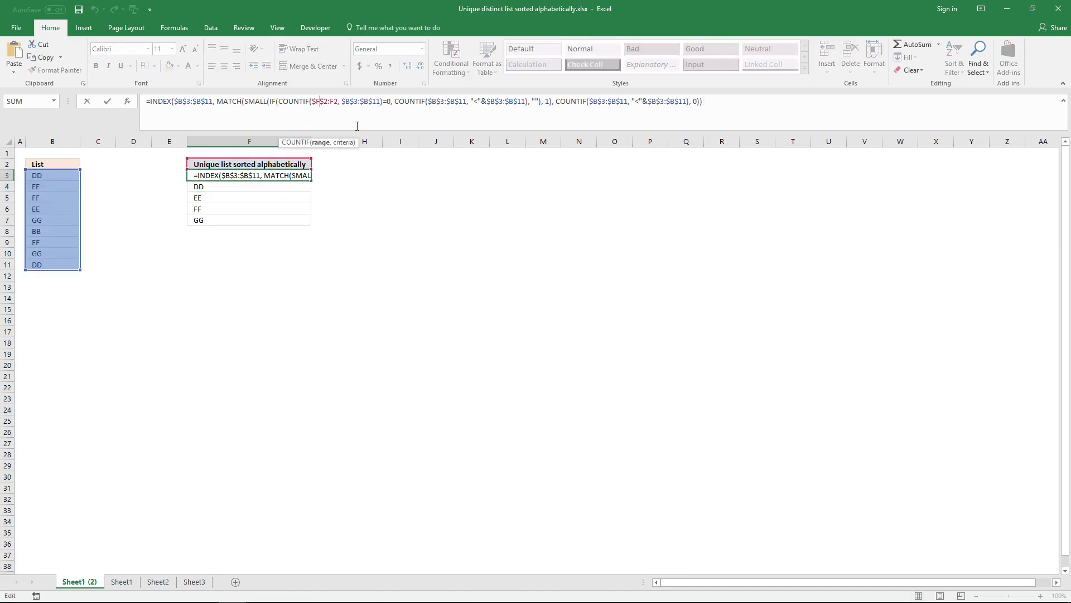
pyautogui.hotkey('ctrl', 'shift', 'Return')
pyautogui.click(281, 197)
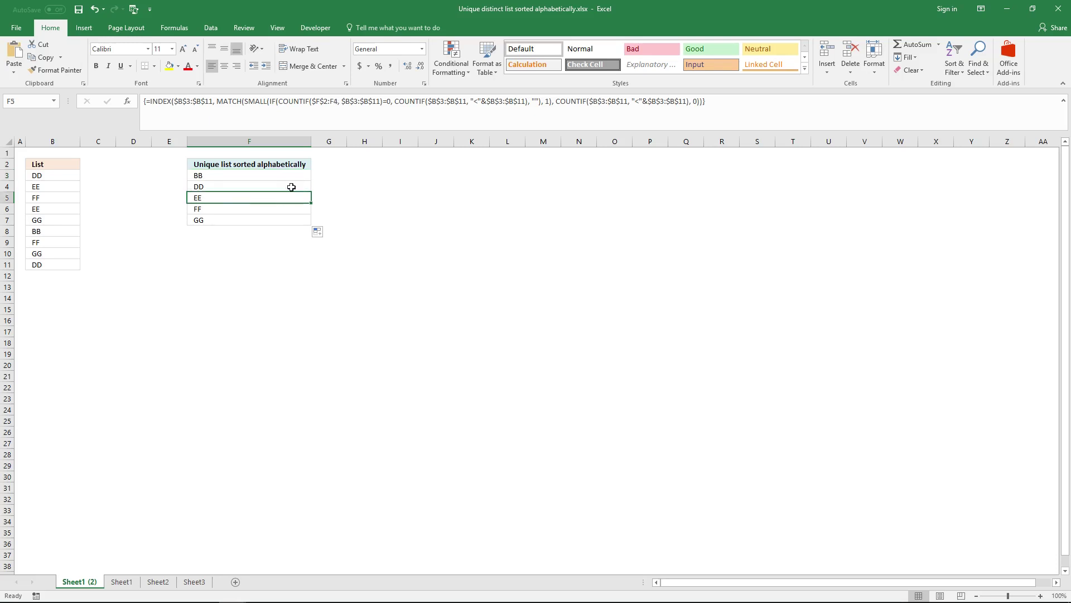
pyautogui.click(329, 99)
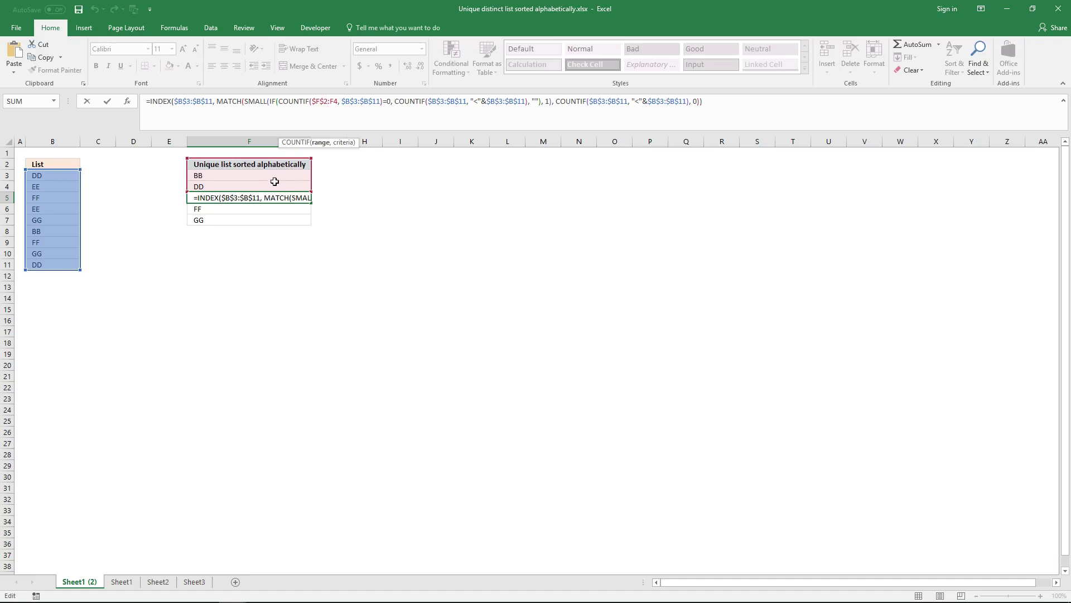
pyautogui.hotkey('ctrl', 'shift', 'Return')
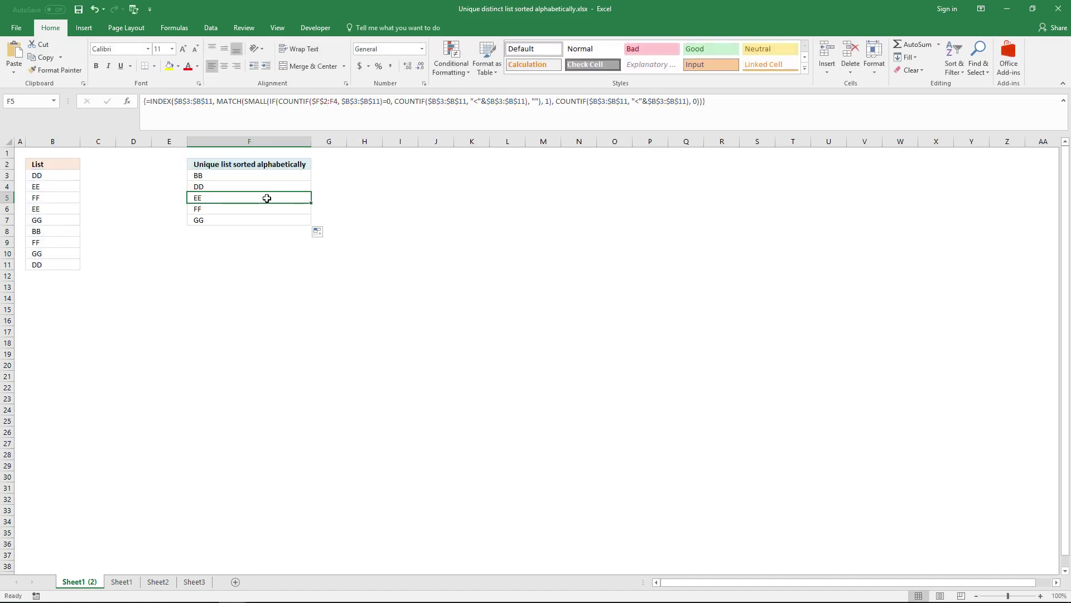
pyautogui.moveTo(279, 103)
pyautogui.mouseDown()
pyautogui.moveTo(391, 105)
pyautogui.moveTo(278, 106)
pyautogui.mouseUp()
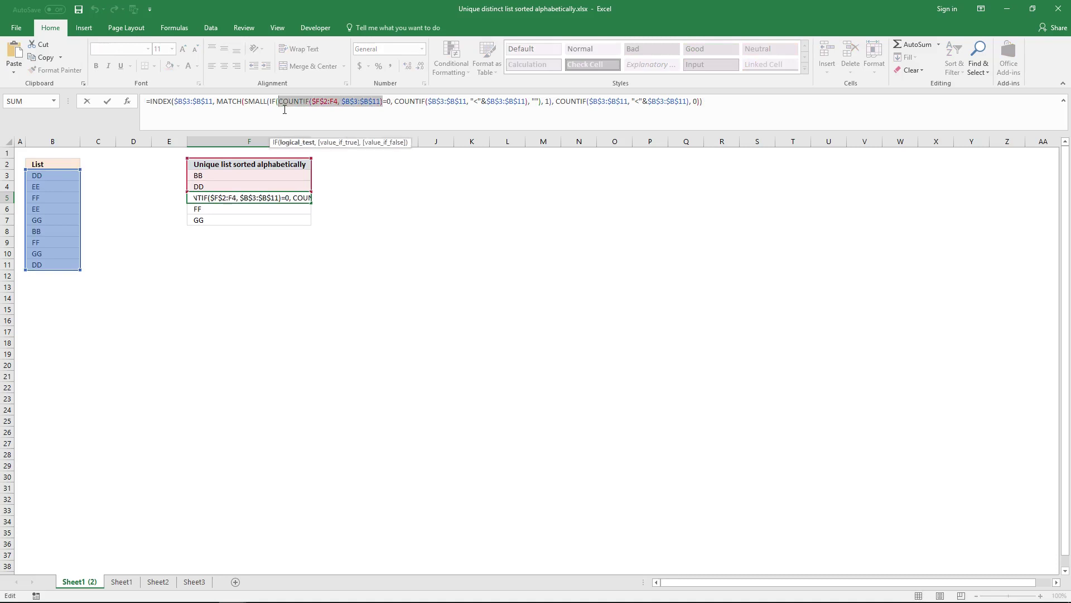
pyautogui.hotkey('ctrl', 'shift', 'Return')
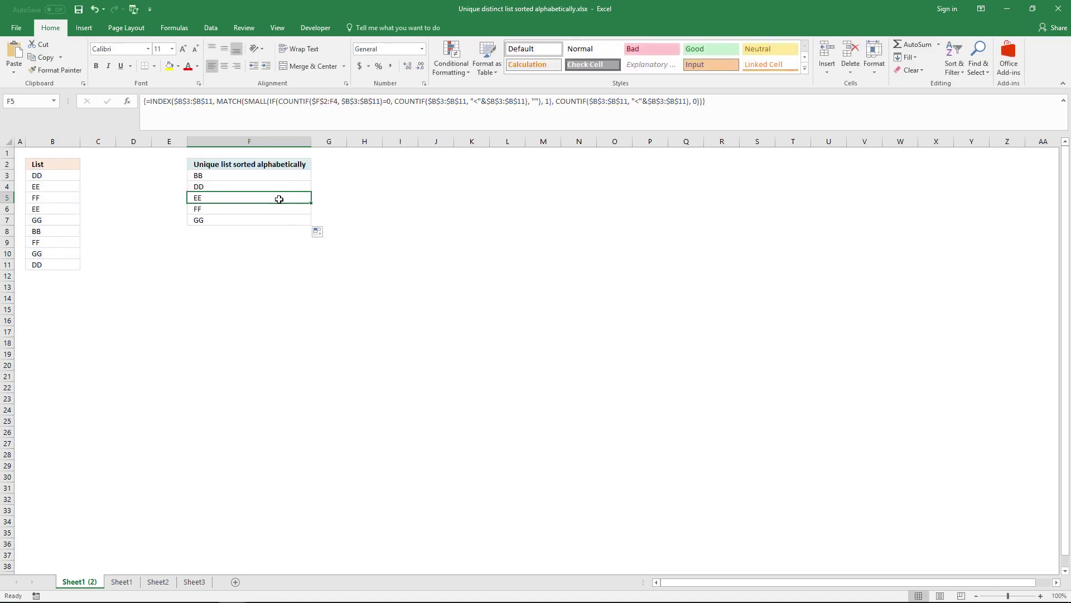
pyautogui.click(360, 174)
pyautogui.click(321, 106)
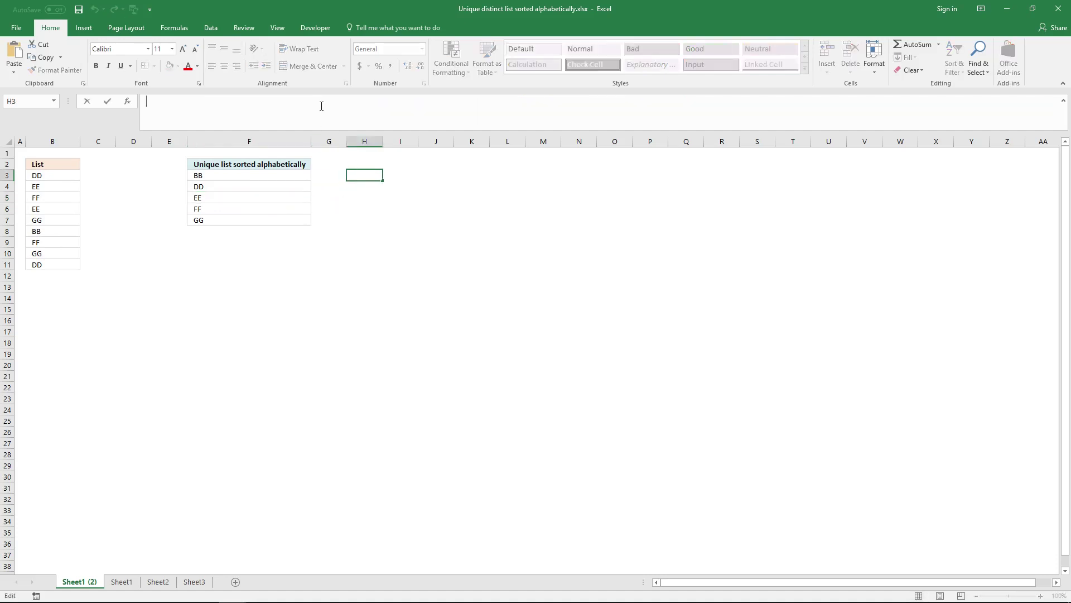
# Array-enter =COUNTIF($F$2:F4, $B$3:$B$11) in H3, then across H3:H7
pyautogui.write('=COUNTIF($F$2:F4, $B$3:$B$11)')
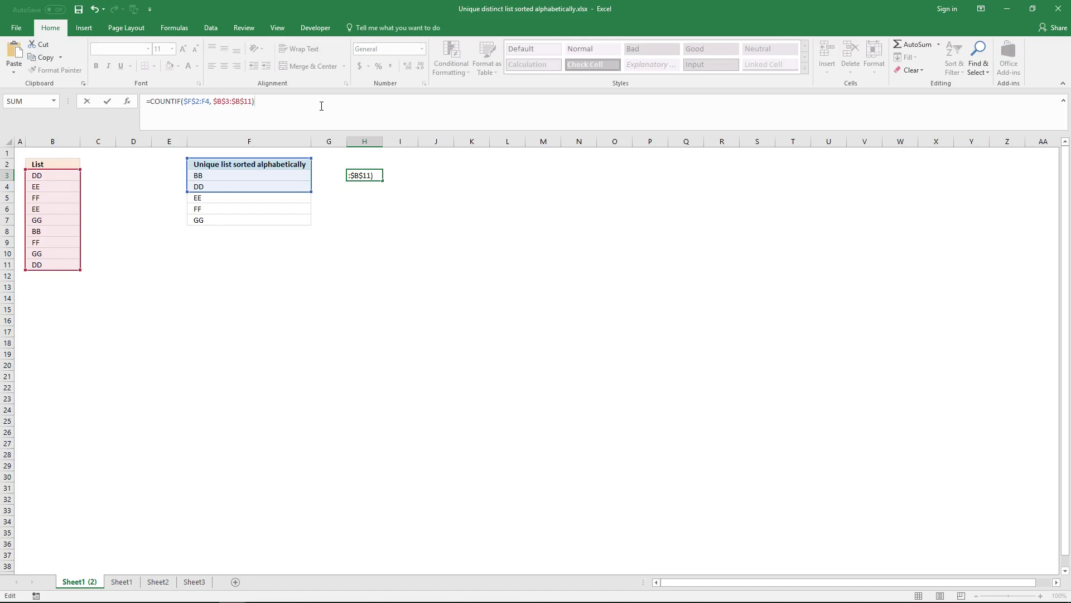
pyautogui.hotkey('ctrl', 'shift', 'Return')
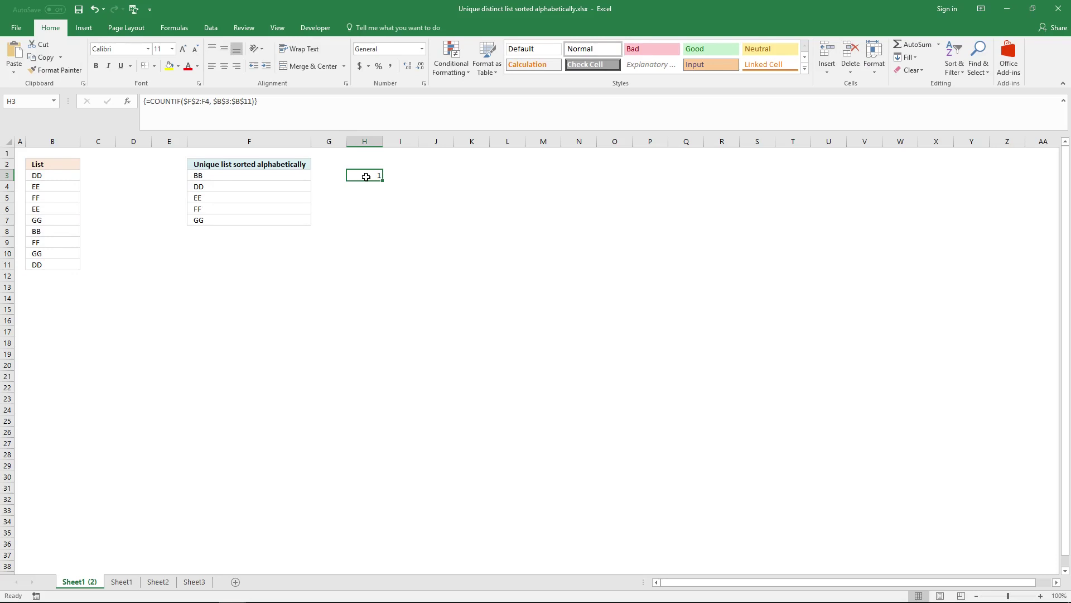
pyautogui.moveTo(366, 177); pyautogui.dragTo(364, 216)
pyautogui.click(325, 114)
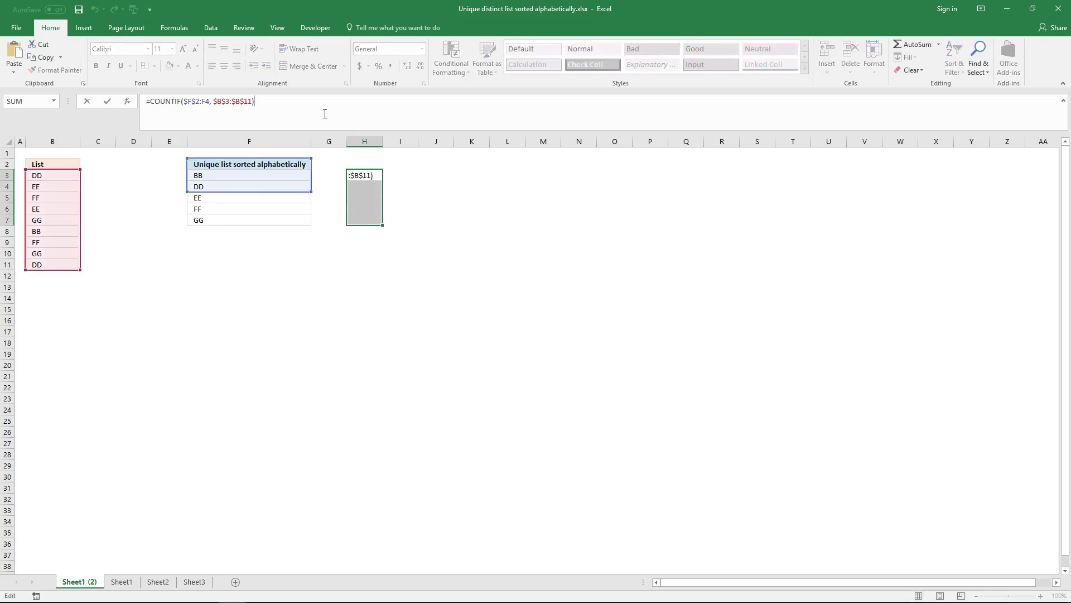
pyautogui.hotkey('ctrl', 'shift', 'Return')
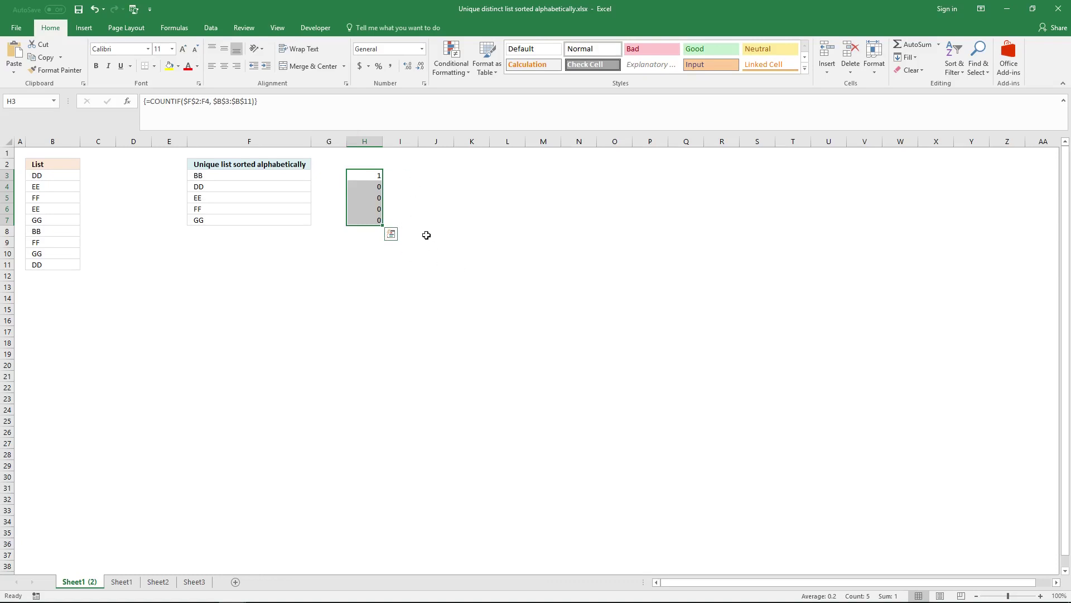
# Undo the H3:H7 entry and apply the COUNTIF array formula across H3:H11 instead
pyautogui.hotkey('ctrl', 'z')
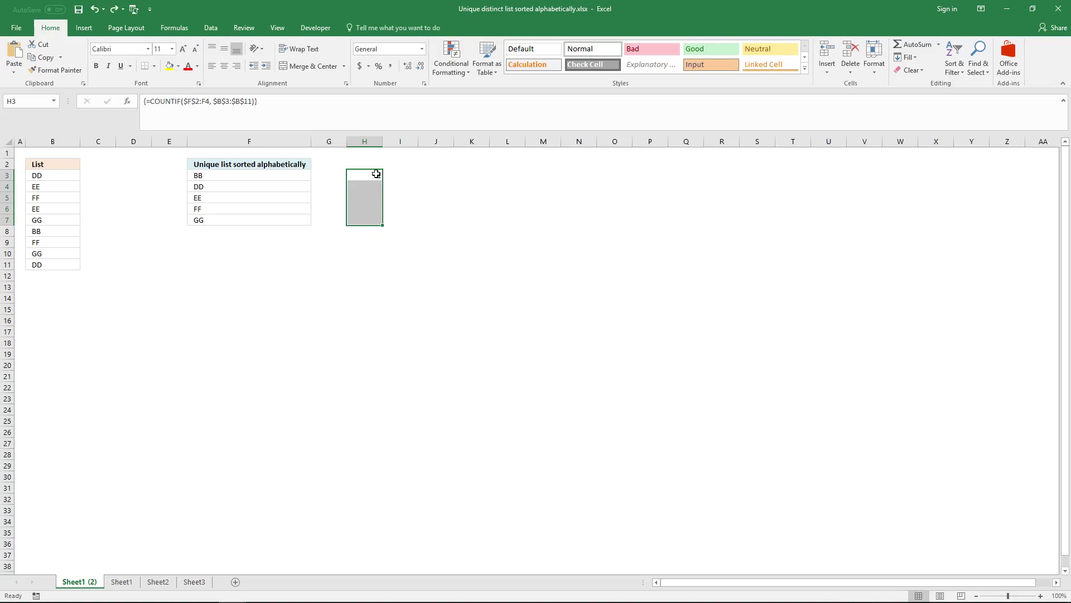
pyautogui.hotkey('ctrl', 'z')
pyautogui.moveTo(369, 176); pyautogui.dragTo(373, 265)
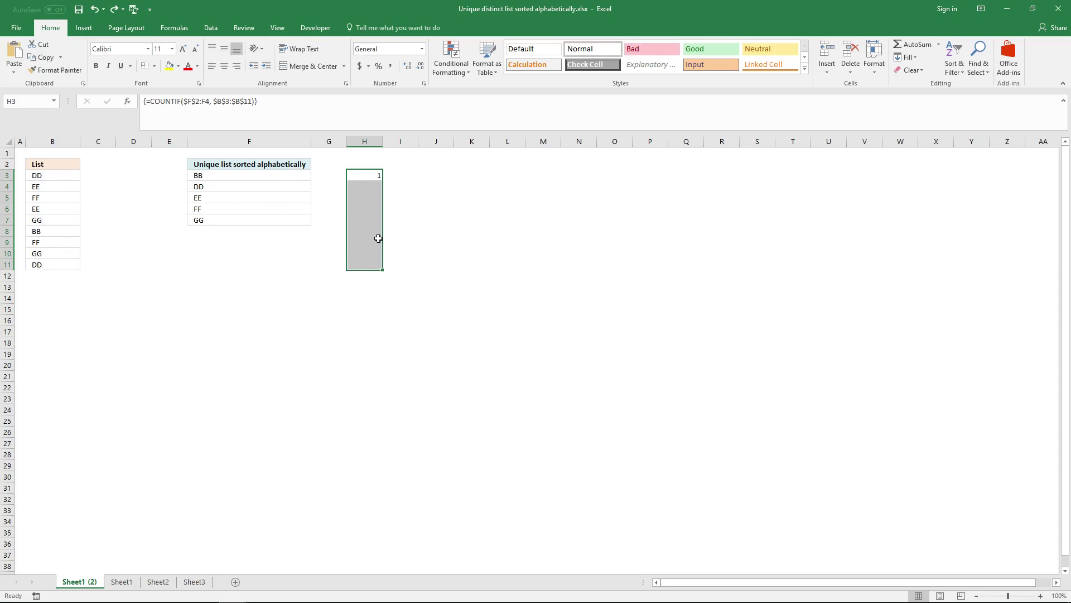
pyautogui.click(368, 106)
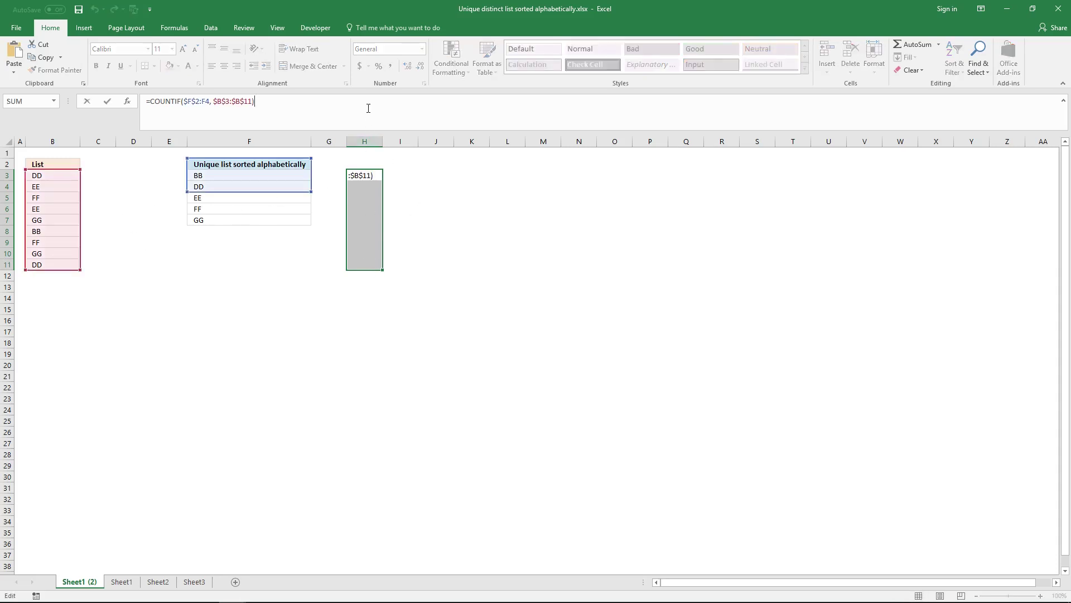
pyautogui.hotkey('ctrl', 'shift', 'Return')
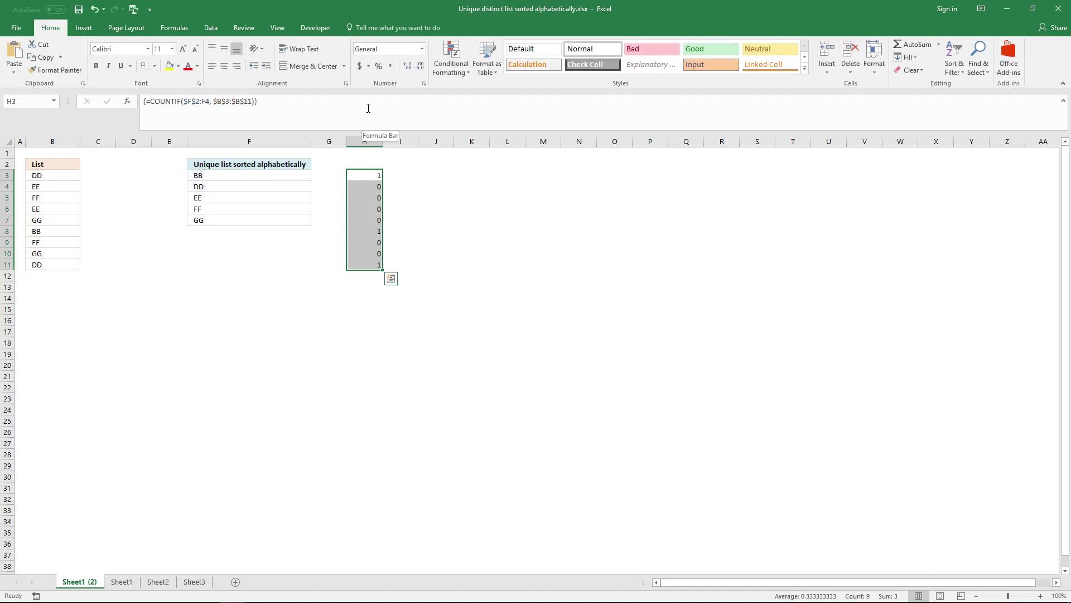
pyautogui.click(378, 173)
# Recommit H3's COUNTIF($F$2:F4, $B$3:$B$11) formula as an array formula
pyautogui.click(205, 101)
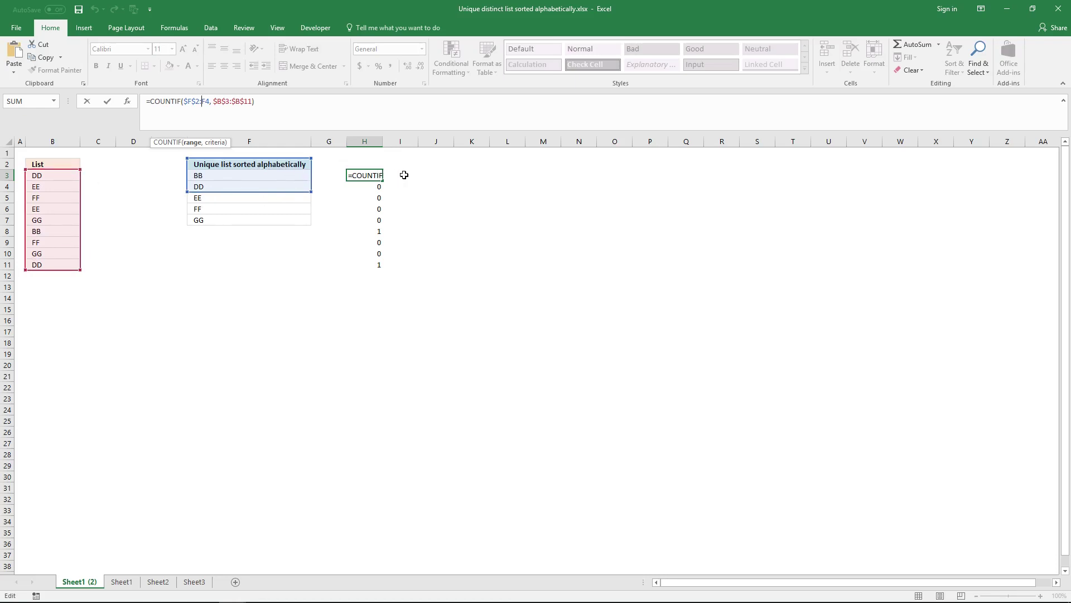
pyautogui.hotkey('ctrl', 'shift', 'Return')
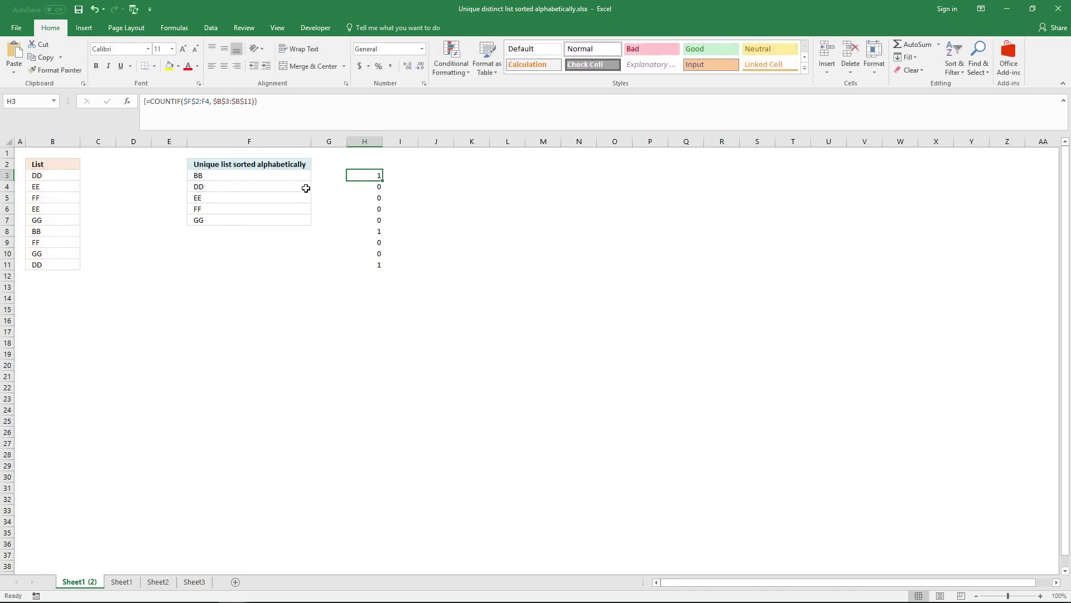
pyautogui.click(235, 188)
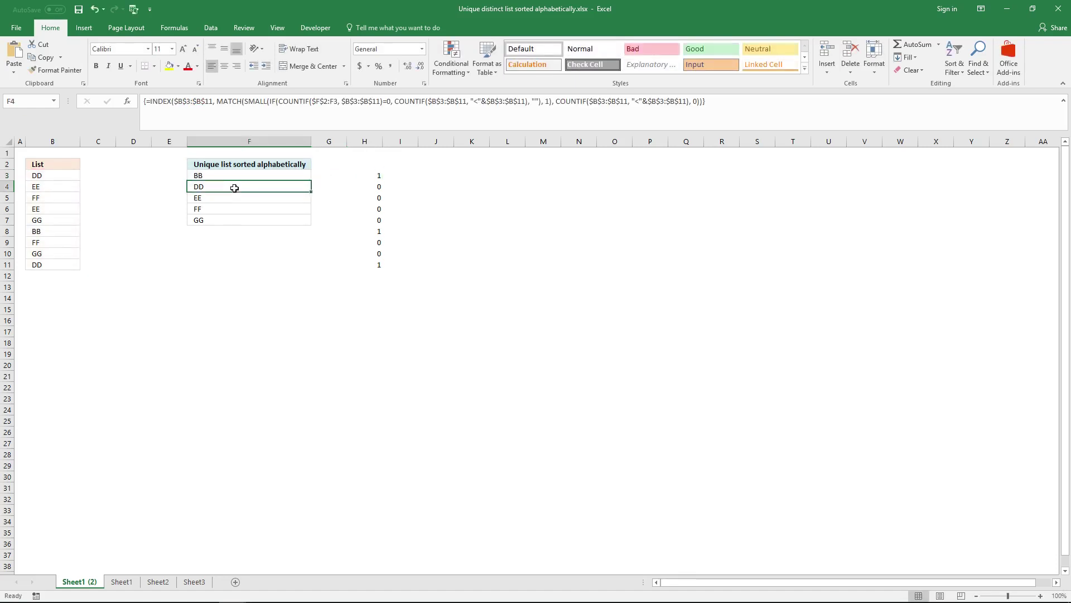
# Compare list values in B3, B11 and B8 with counts in H11 and H8 and F3's formula
pyautogui.click(59, 177)
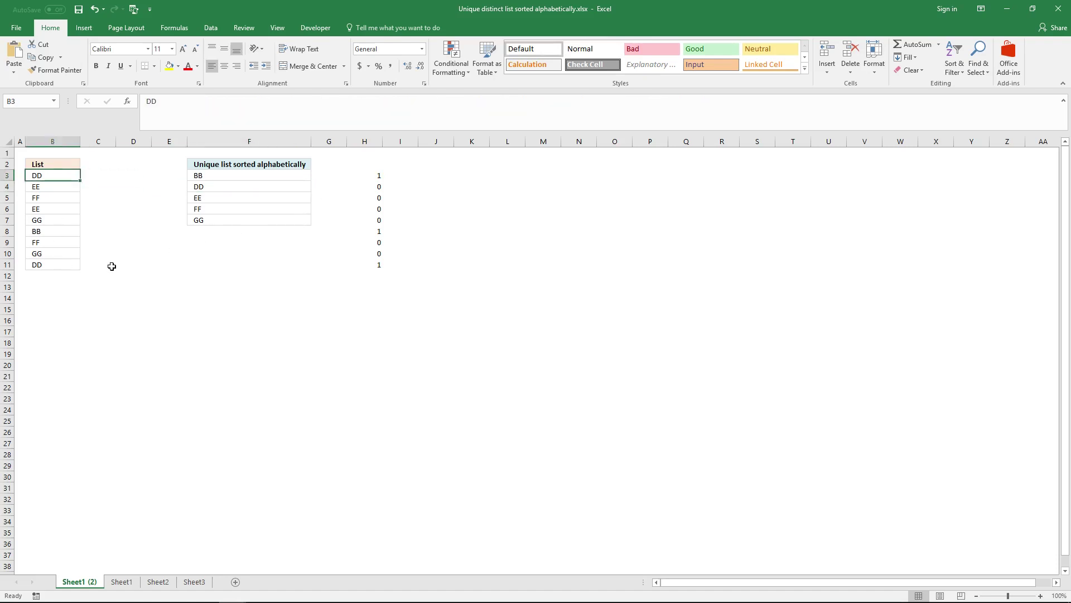
pyautogui.click(66, 264)
pyautogui.click(382, 261)
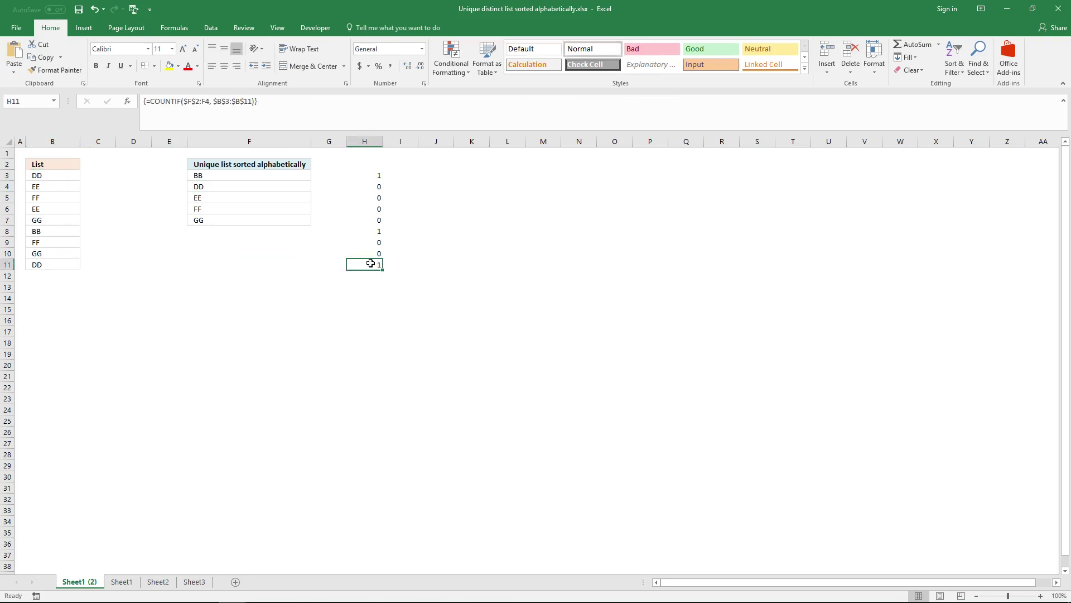
pyautogui.click(223, 176)
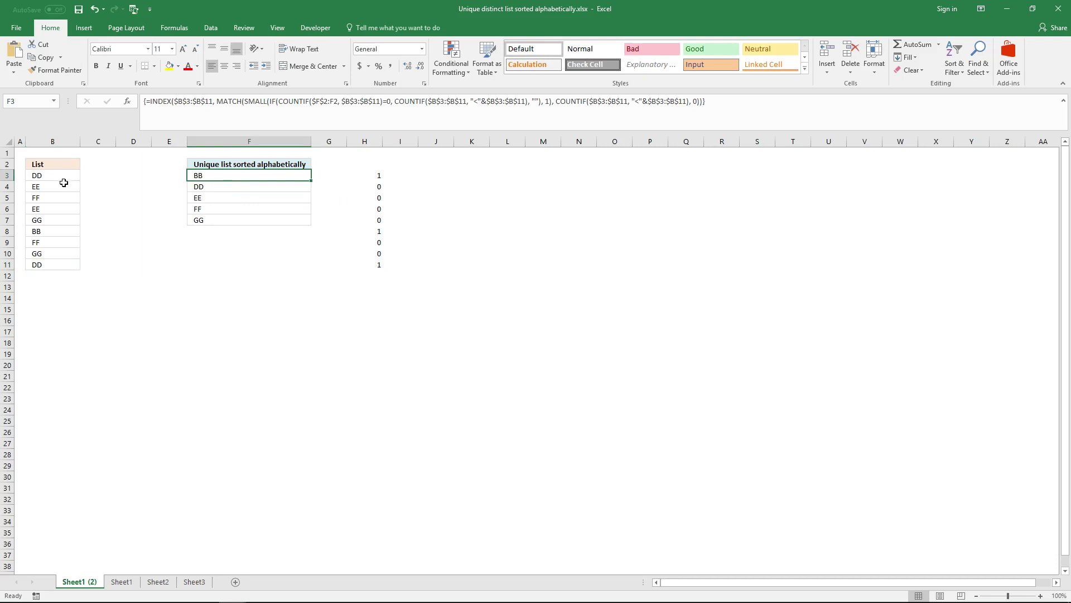
pyautogui.click(58, 229)
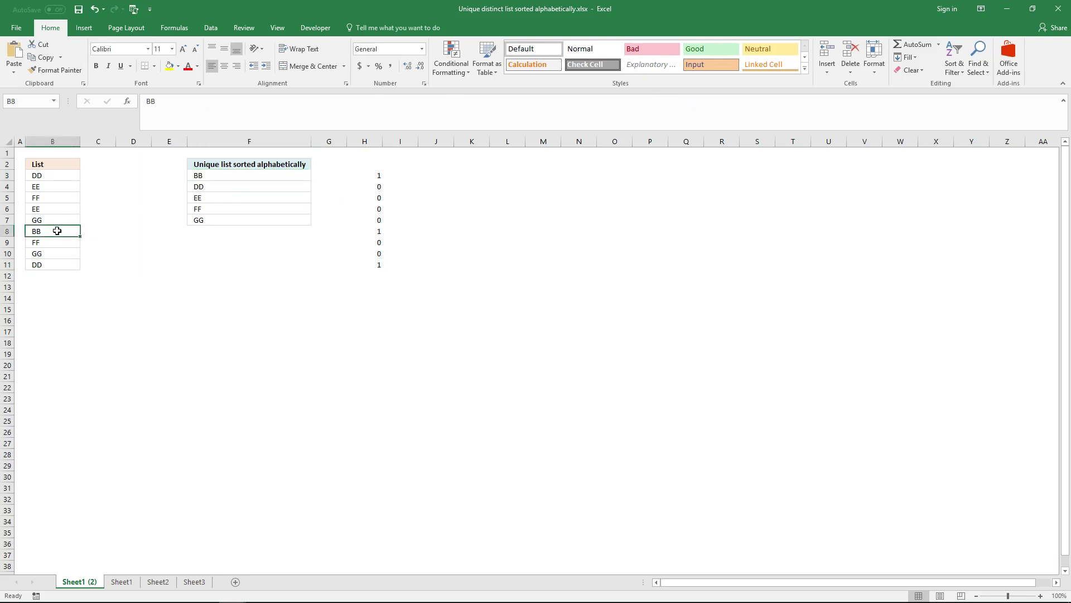
pyautogui.click(373, 233)
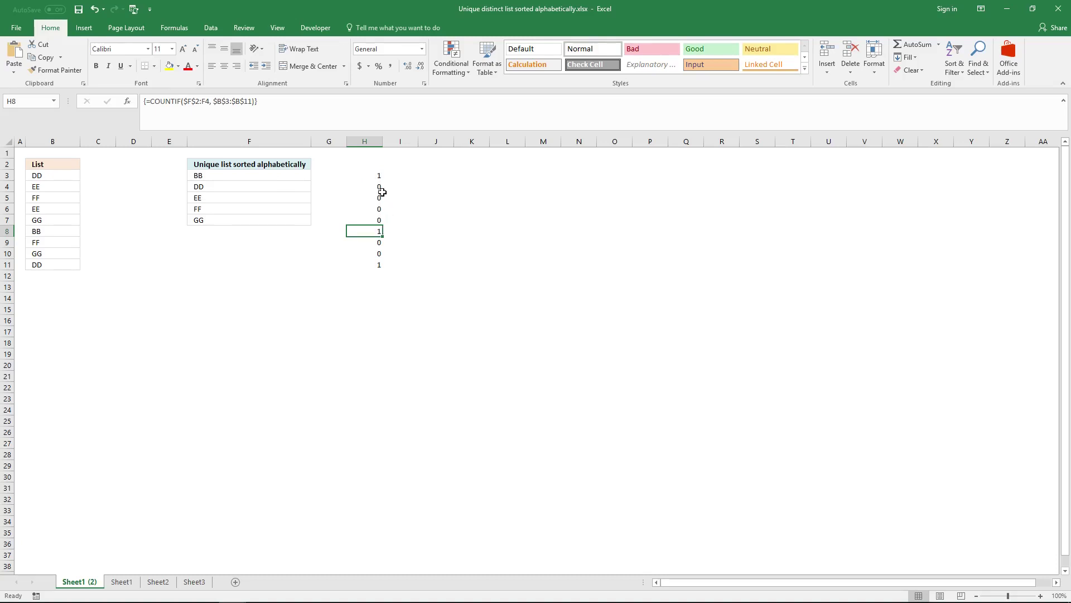
# Copy the COUNTIF formula text from H3, leaving the cell unchanged
pyautogui.click(373, 176)
pyautogui.click(318, 119)
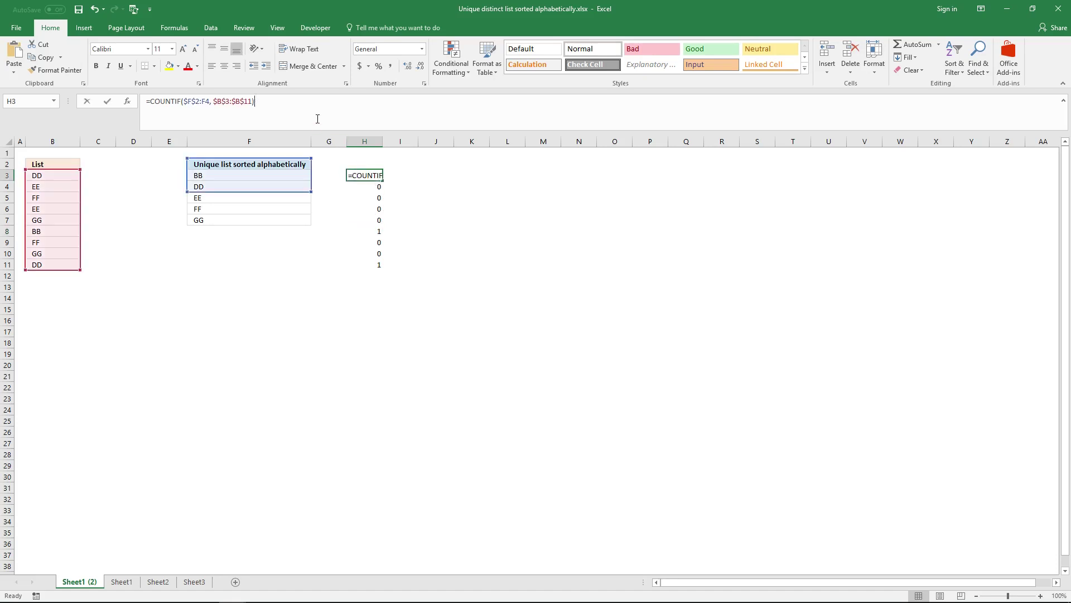
pyautogui.hotkey('shift', 'Home')
pyautogui.hotkey('ctrl', 'c')
pyautogui.press('F9')
pyautogui.press('Escape')
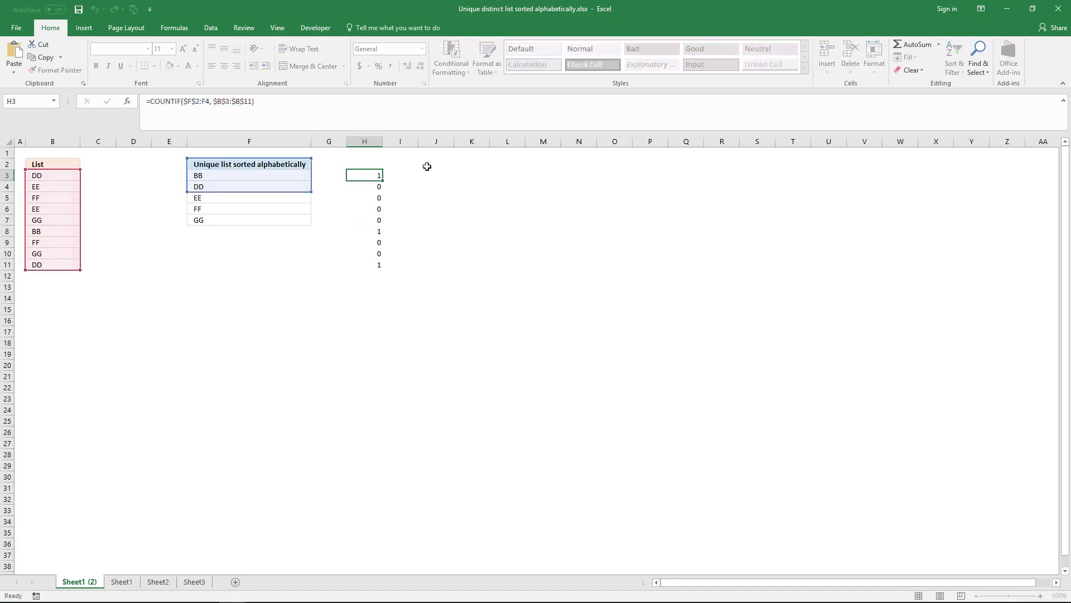
# Array-enter COUNTIF($F$2:F4, $B$3:$B$11)=0 in I3, then across I3:I11
pyautogui.click(400, 175)
pyautogui.click(336, 118)
pyautogui.hotkey('ctrl', 'v')
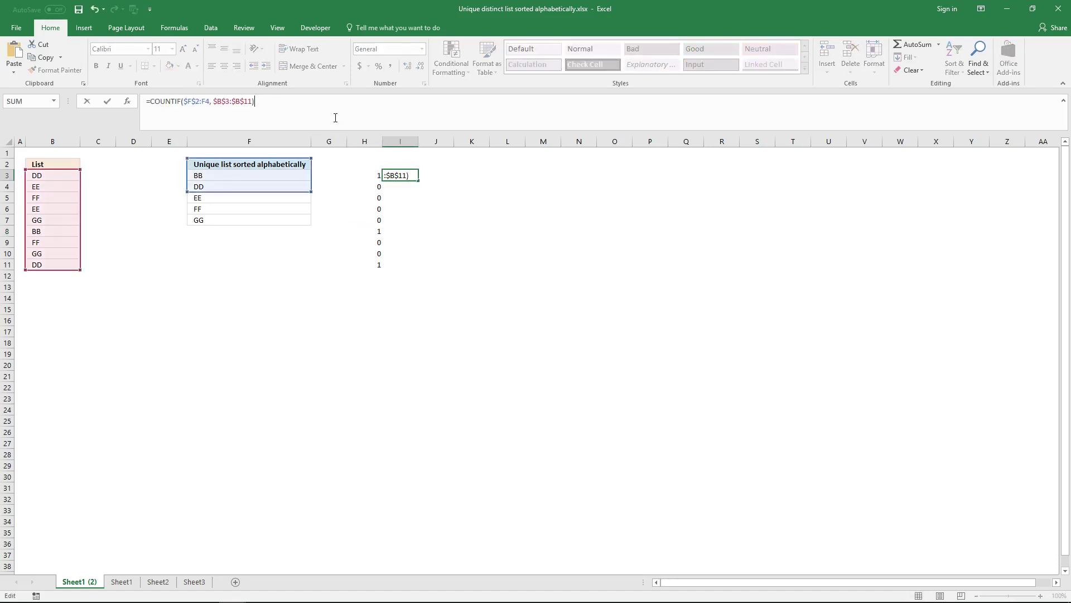
pyautogui.write('=0')
pyautogui.hotkey('ctrl', 'shift', 'Return')
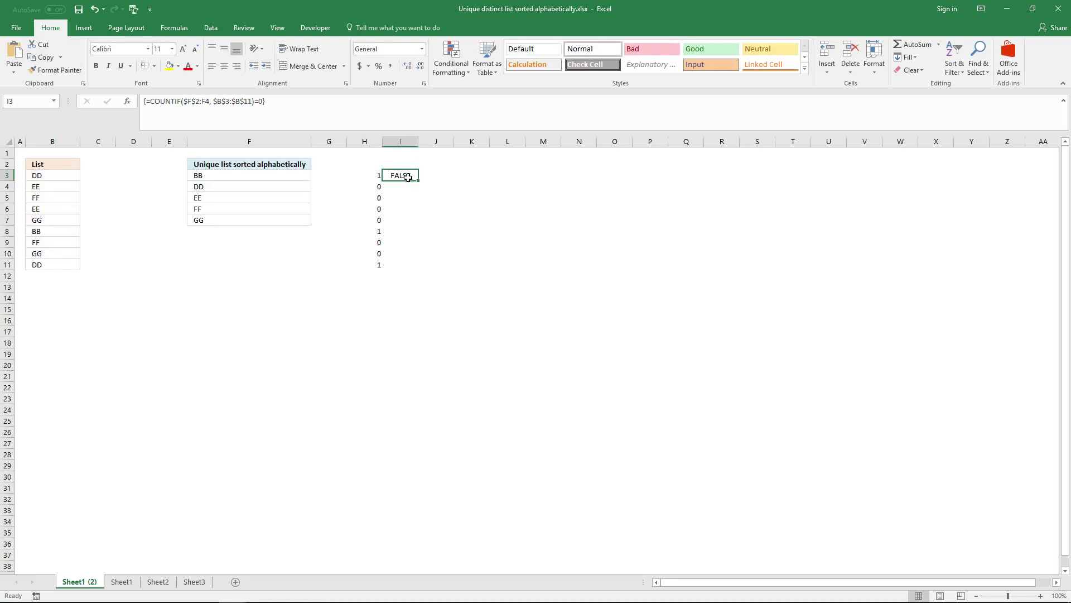
pyautogui.moveTo(407, 176); pyautogui.dragTo(411, 263)
pyautogui.click(367, 110)
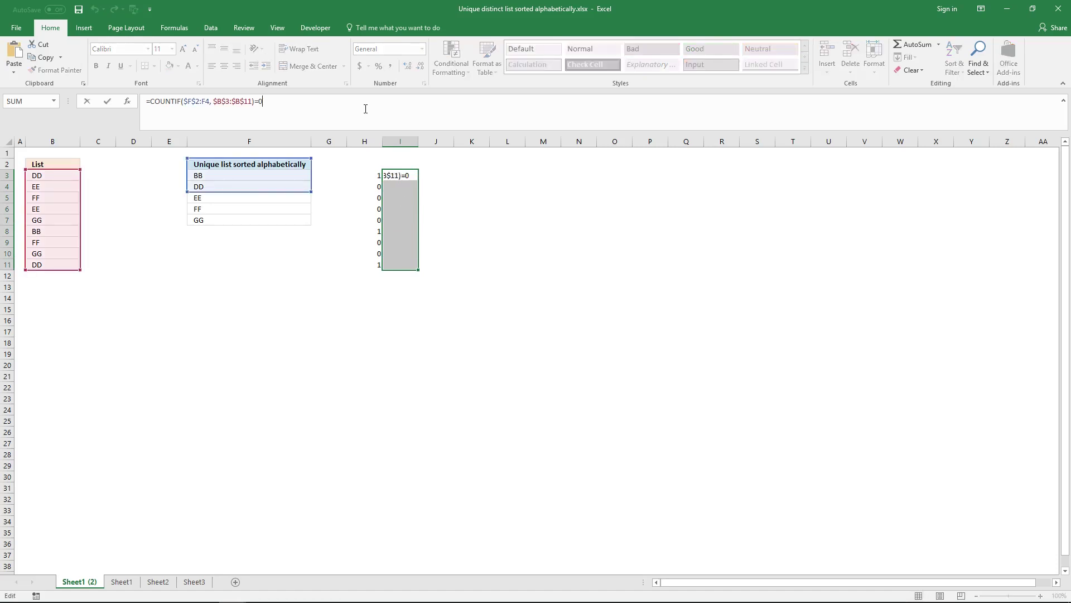
pyautogui.hotkey('ctrl', 'shift', 'Return')
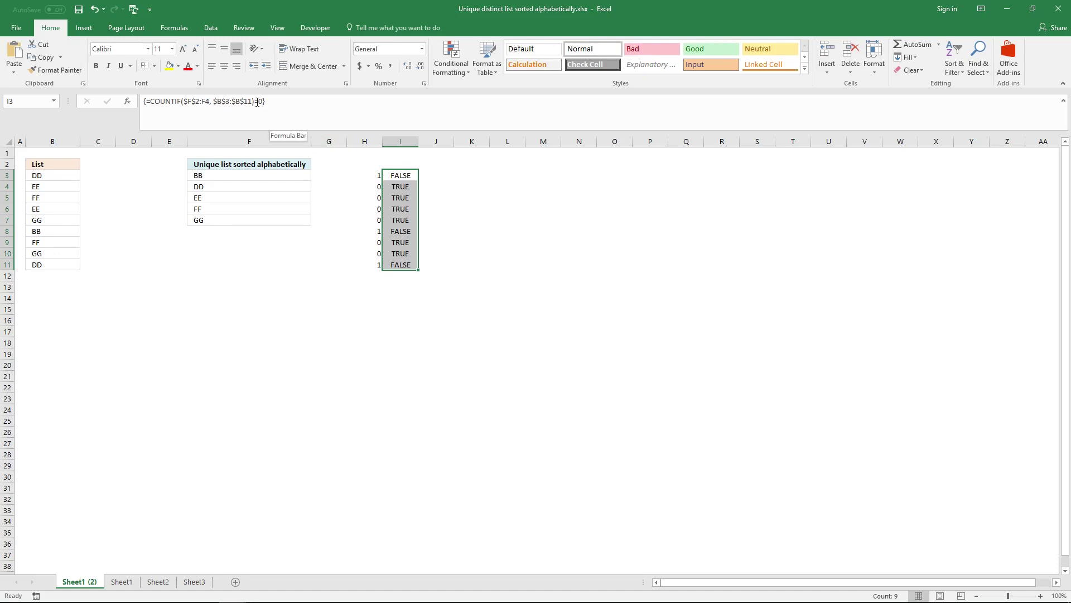
# Compare counts with TRUE/FALSE results in rows 3, 4, 8 and 11 of columns H and I
pyautogui.click(365, 175)
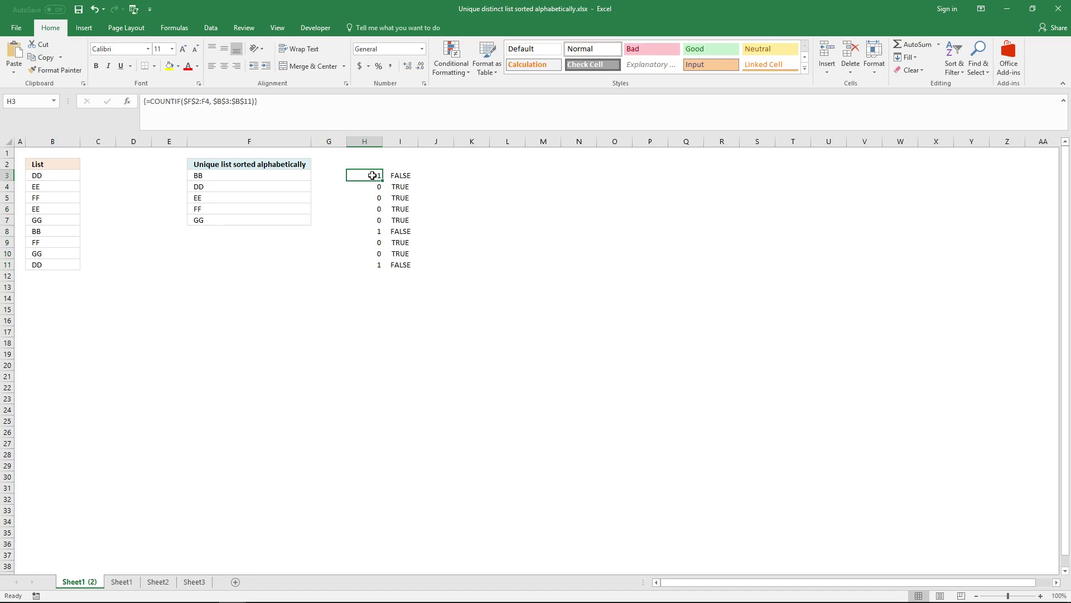
pyautogui.click(402, 176)
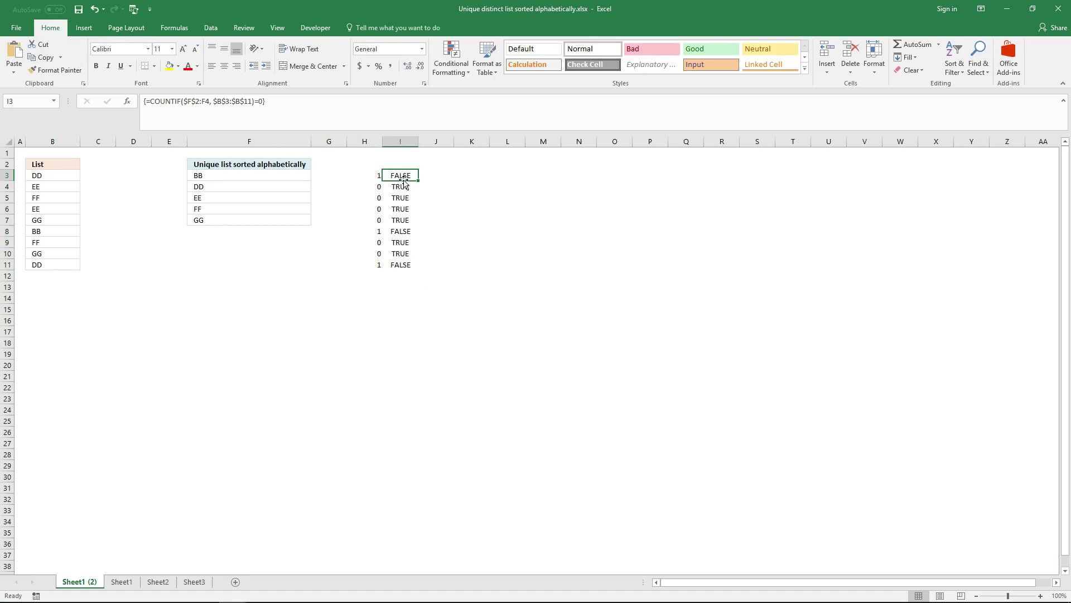
pyautogui.click(375, 187)
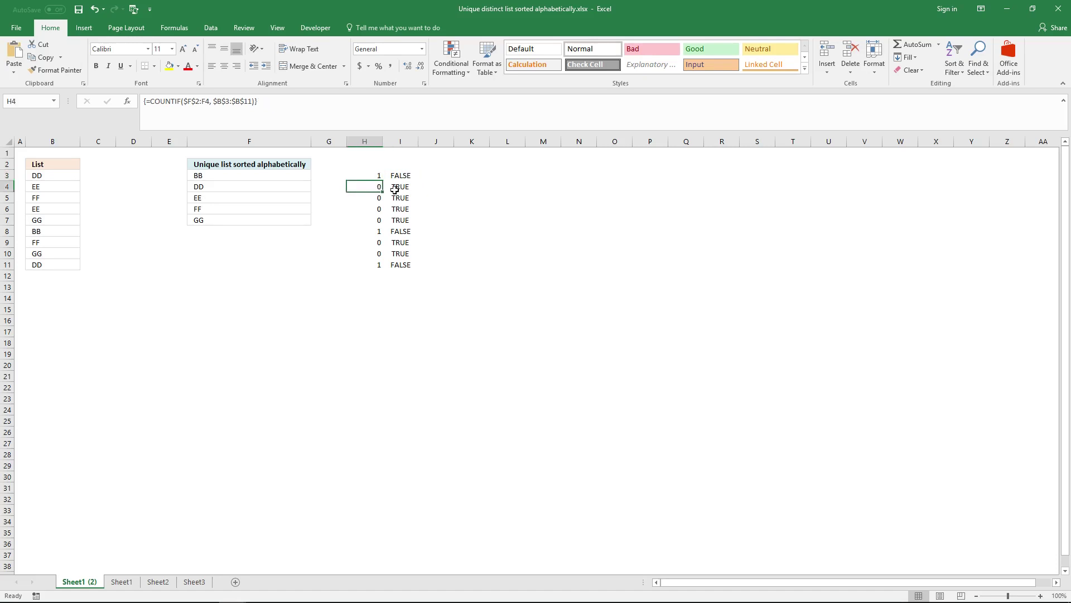
pyautogui.click(397, 187)
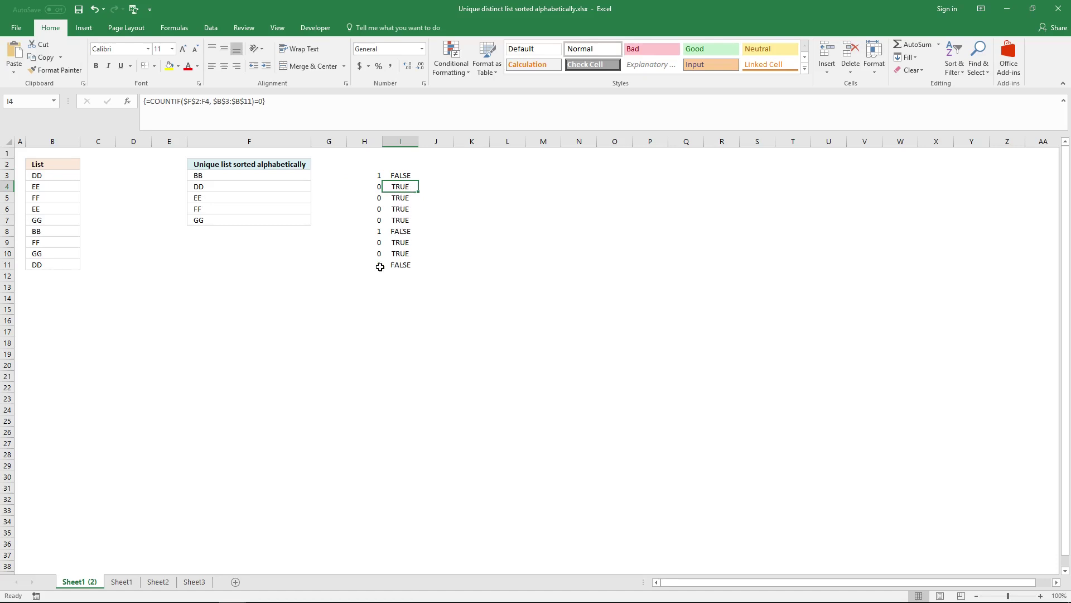
pyautogui.click(379, 234)
pyautogui.click(399, 233)
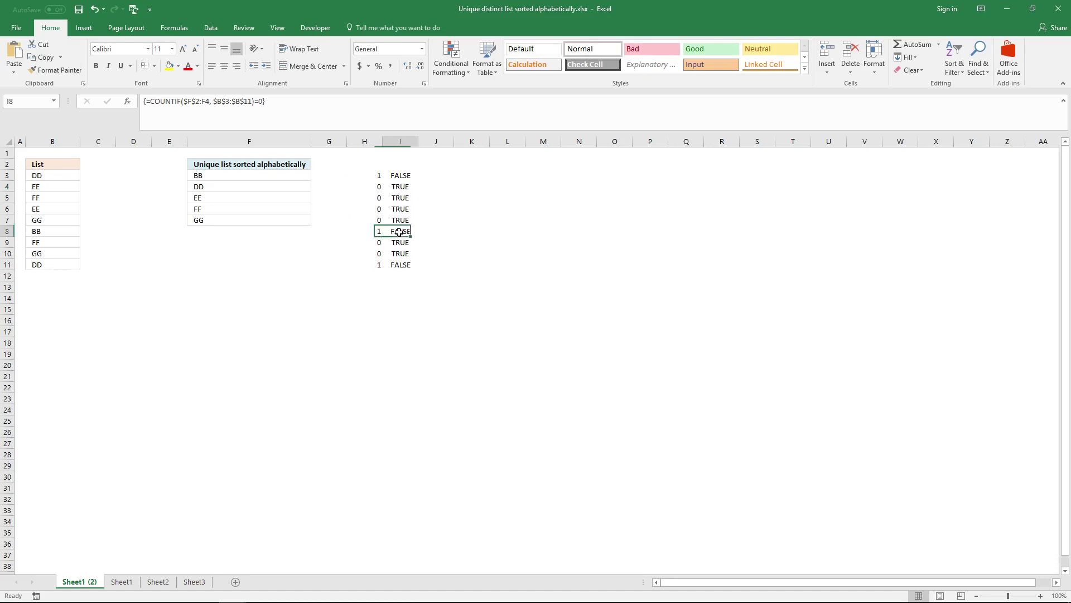
pyautogui.click(377, 266)
pyautogui.click(399, 264)
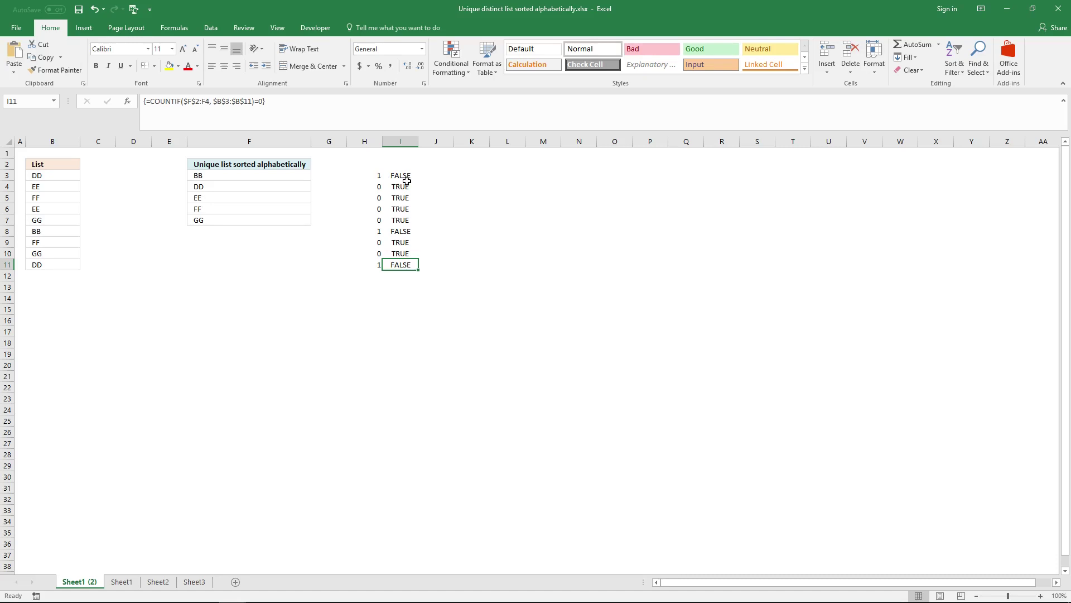
# Copy the I3 equals-zero test formula text without changing the cell
pyautogui.click(390, 176)
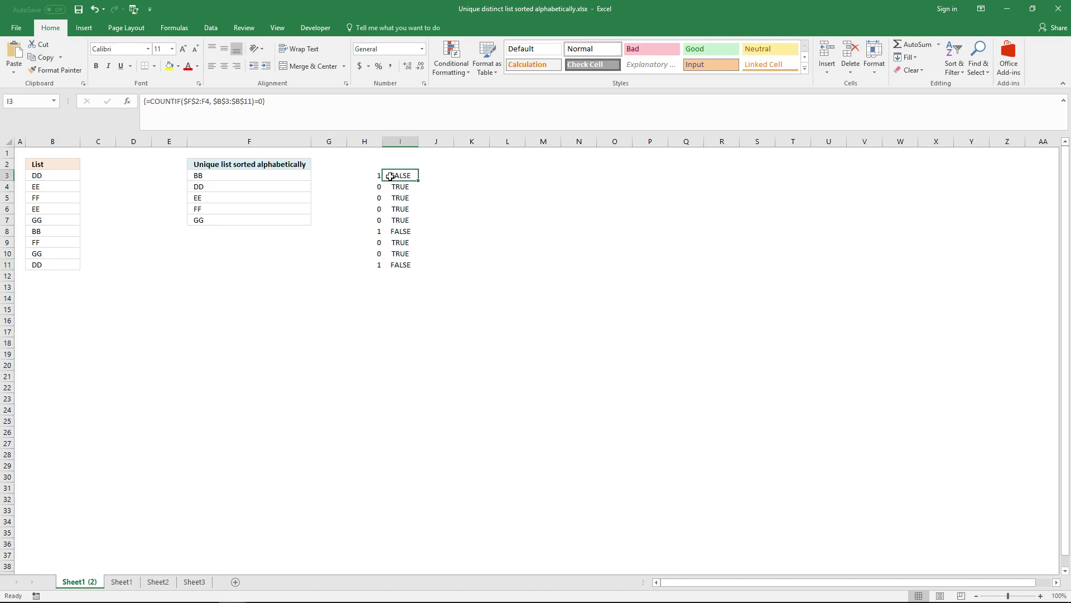
pyautogui.click(345, 109)
pyautogui.moveTo(371, 105); pyautogui.dragTo(313, 128)
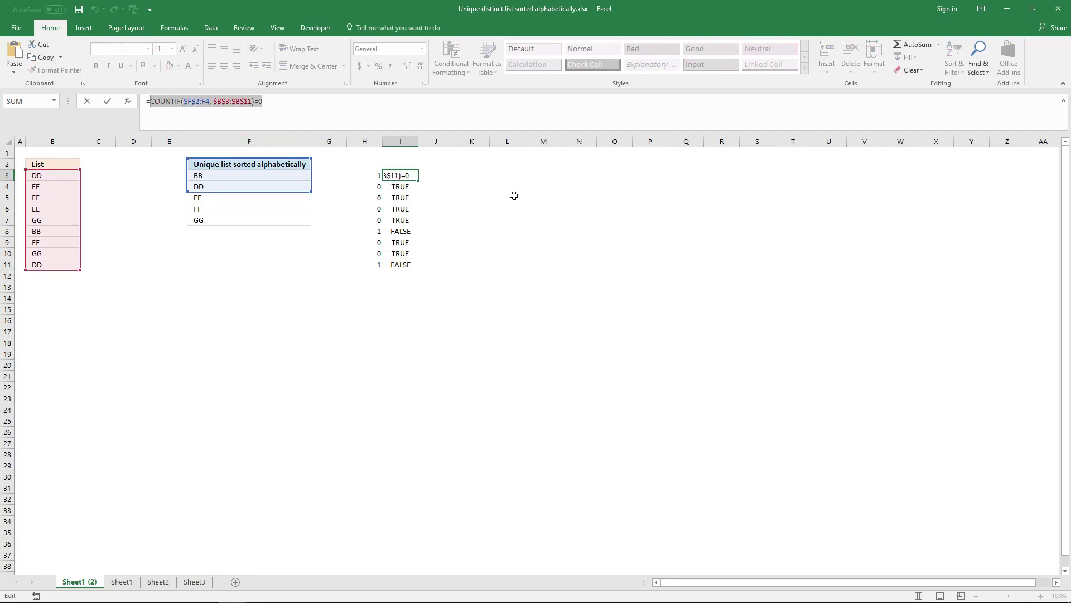
pyautogui.press('Escape')
pyautogui.click(427, 175)
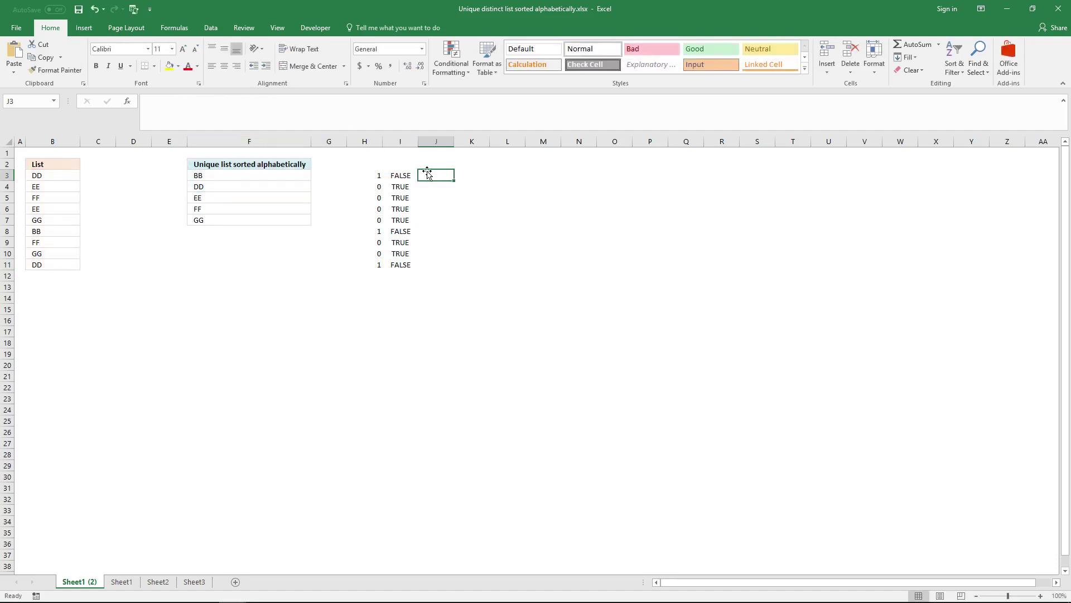
# Array-enter =IF(COUNTIF($F$2:F4, $B$3:$B$11)=0,1,…) in J3, then across J3:J11
pyautogui.write('=IF(')
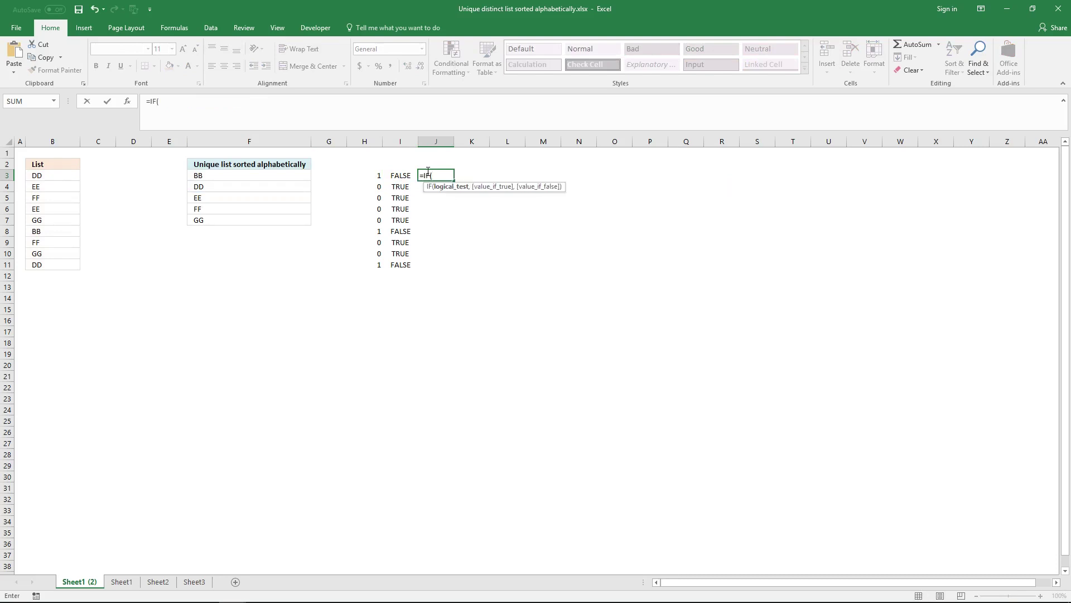
pyautogui.write('COUNTIF($F$2:F4, $B$3:$B$11)=0')
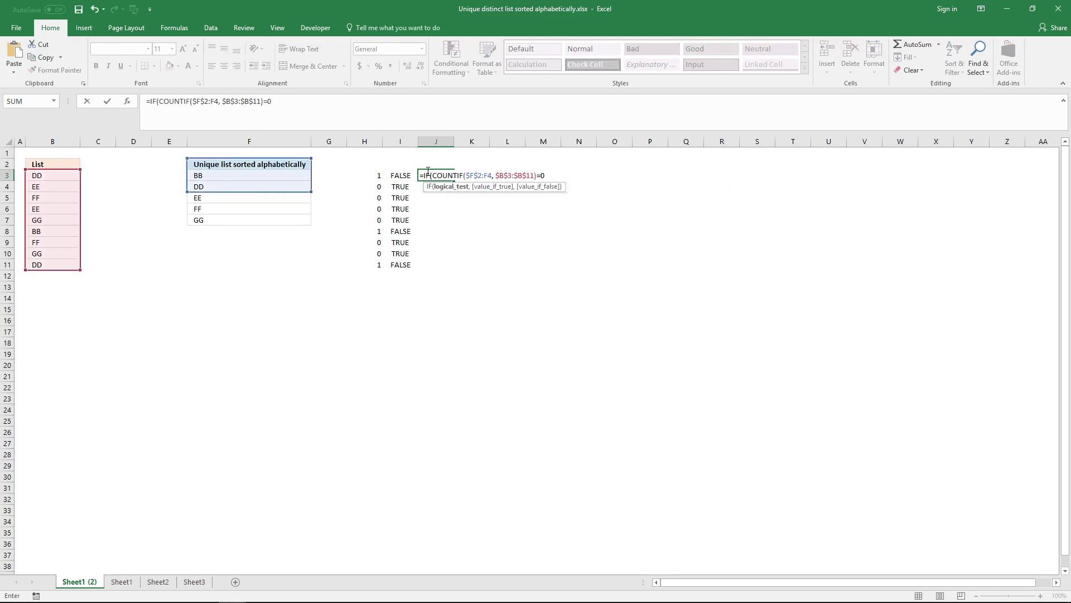
pyautogui.write(',1,')
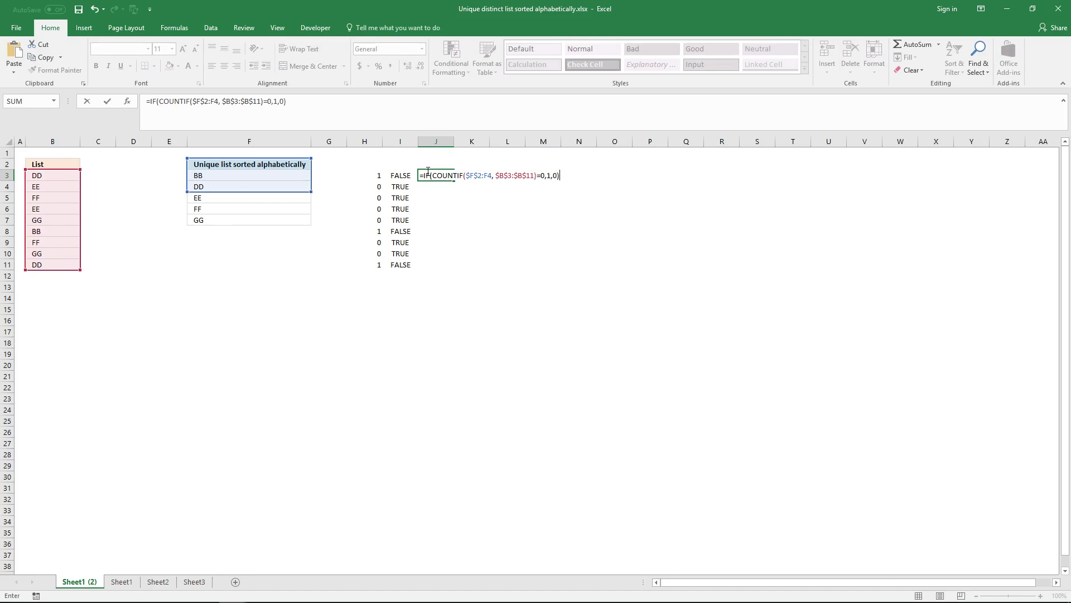
pyautogui.hotkey('ctrl', 'shift', 'Return')
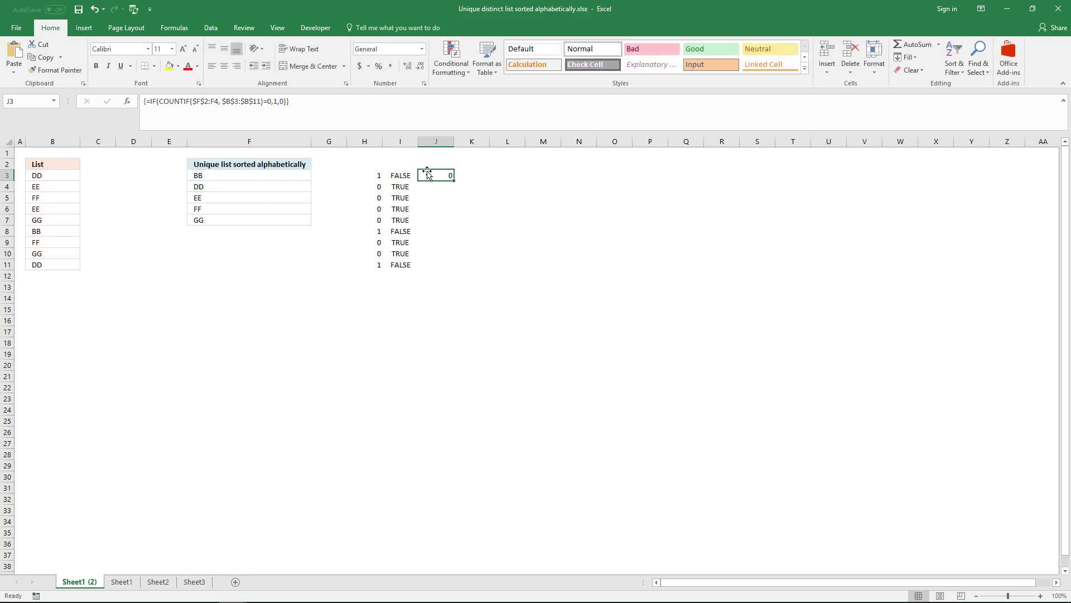
pyautogui.moveTo(433, 175); pyautogui.dragTo(427, 264)
pyautogui.click(379, 115)
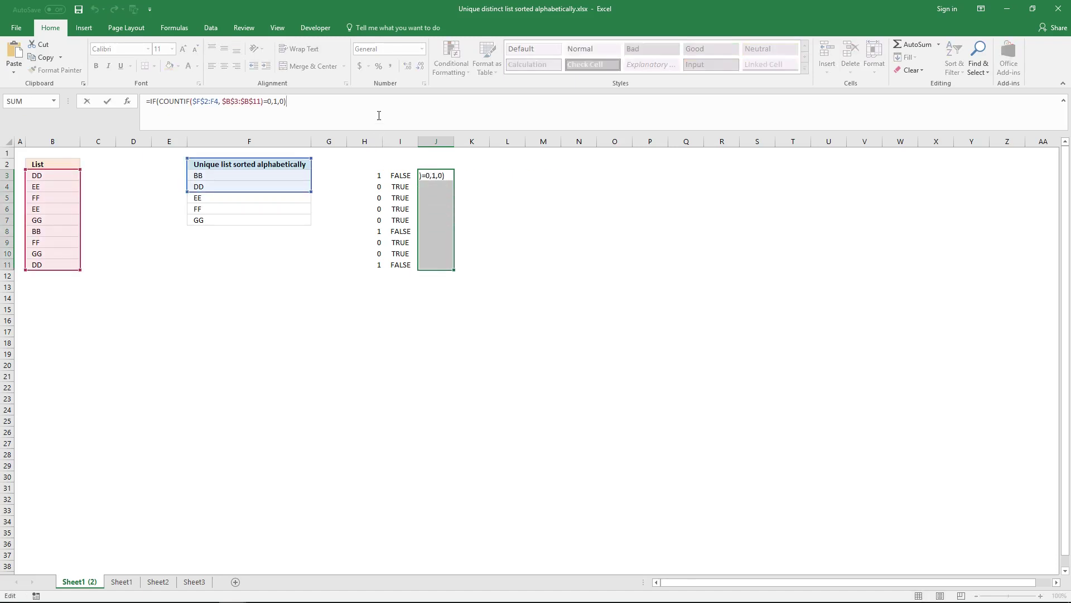
pyautogui.hotkey('ctrl', 'shift', 'Return')
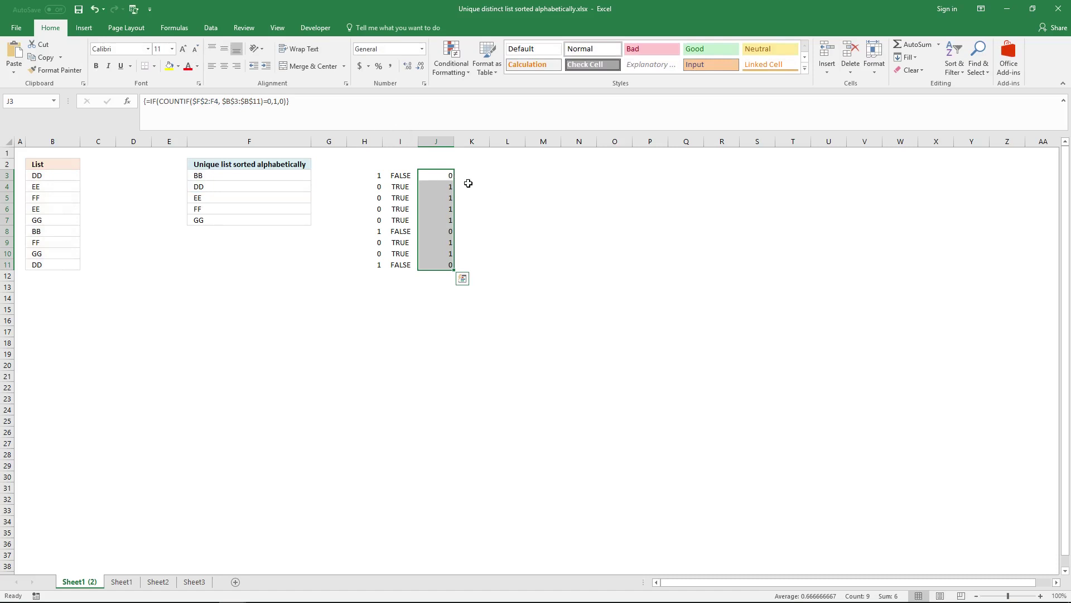
# Complete J3's IF formula with a final 0 argument and recommit it as an array formula
pyautogui.click(449, 172)
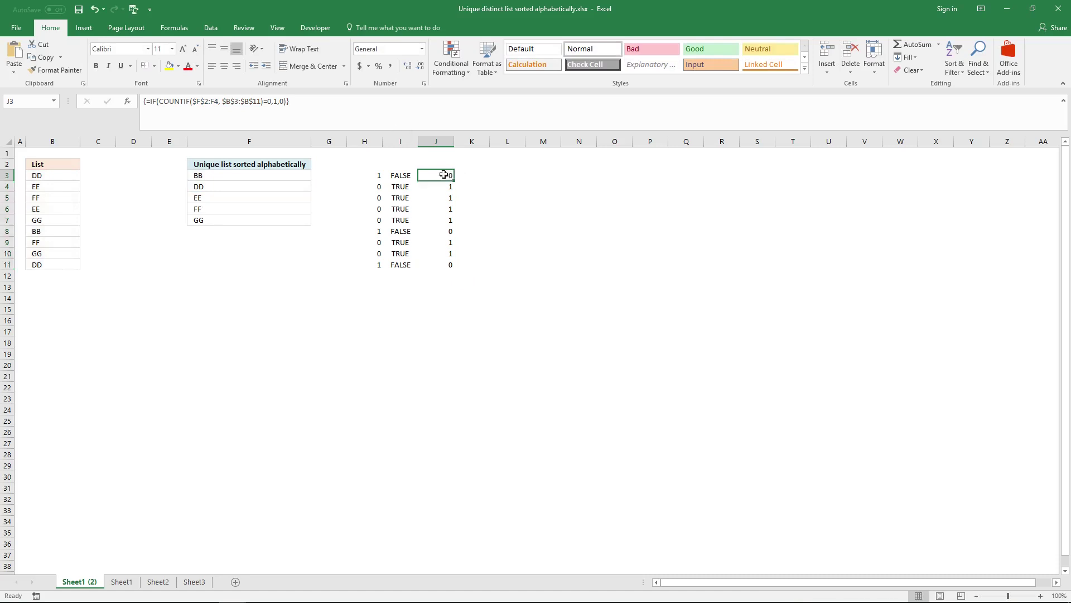
pyautogui.click(274, 102)
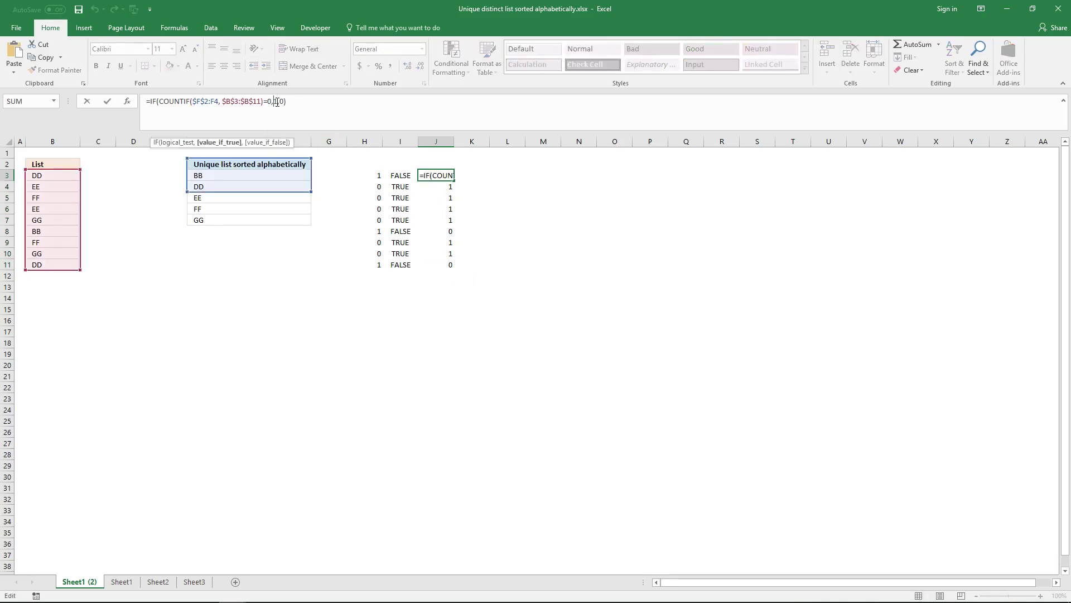
pyautogui.click(281, 102)
pyautogui.hotkey('ctrl', 'shift', 'Return')
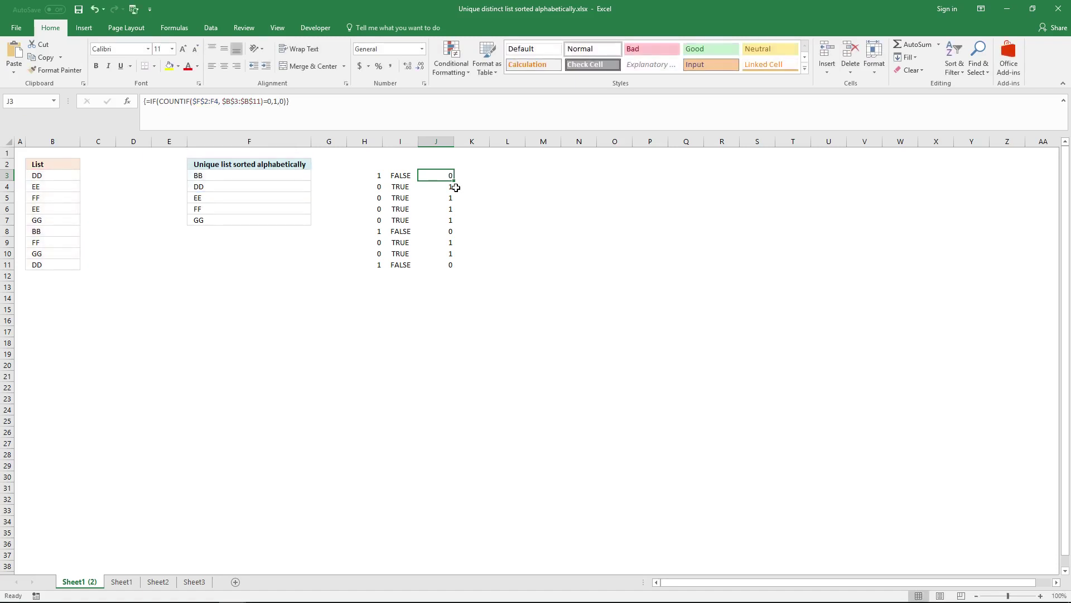
pyautogui.click(303, 176)
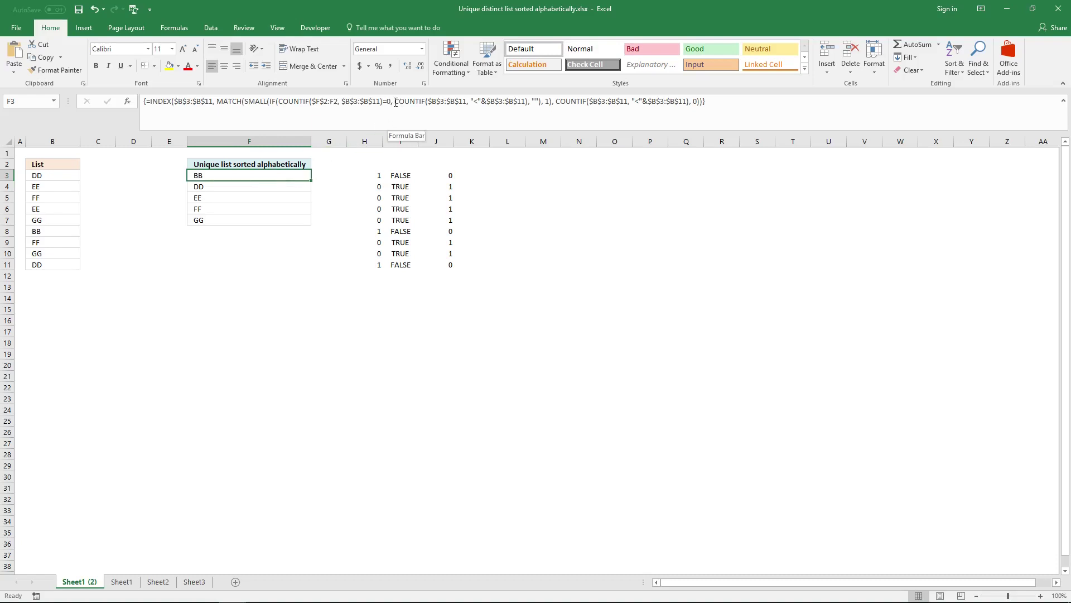
# Copy F3's COUNTIF($B$3:$B$11,"<"&$B$3:$B$11) part and array-enter it with a leading = in K3
pyautogui.moveTo(395, 102); pyautogui.dragTo(530, 103)
pyautogui.hotkey('ctrl', 'c')
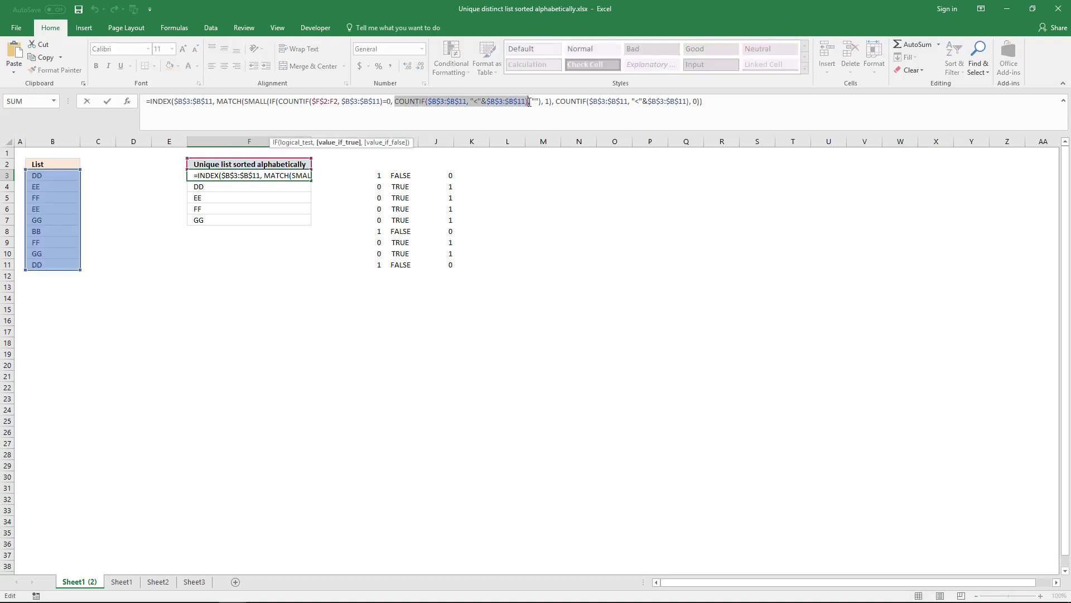
pyautogui.press('Escape')
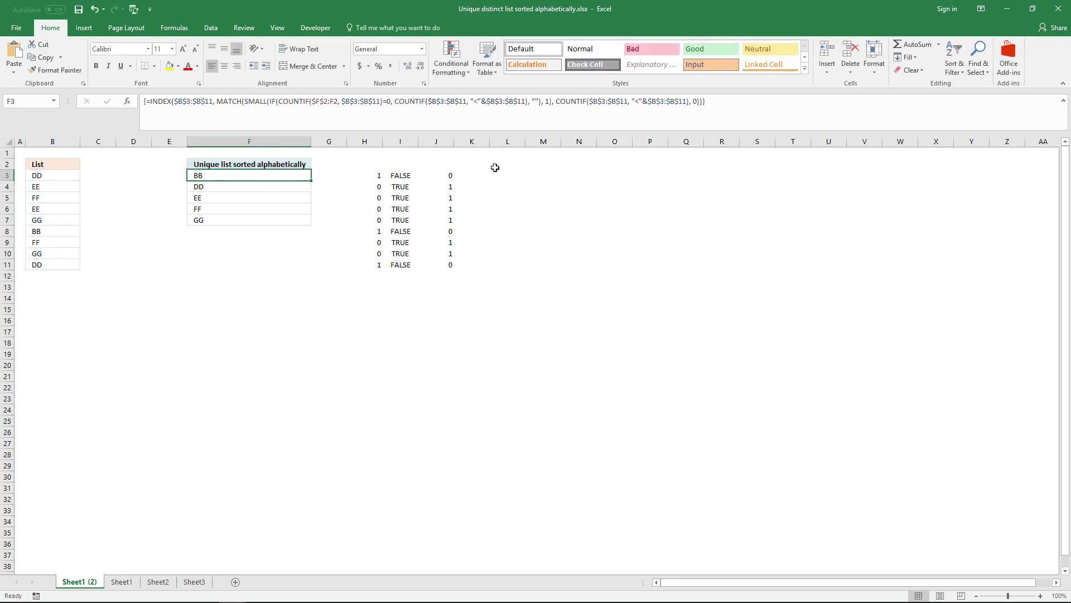
pyautogui.click(478, 176)
pyautogui.click(476, 118)
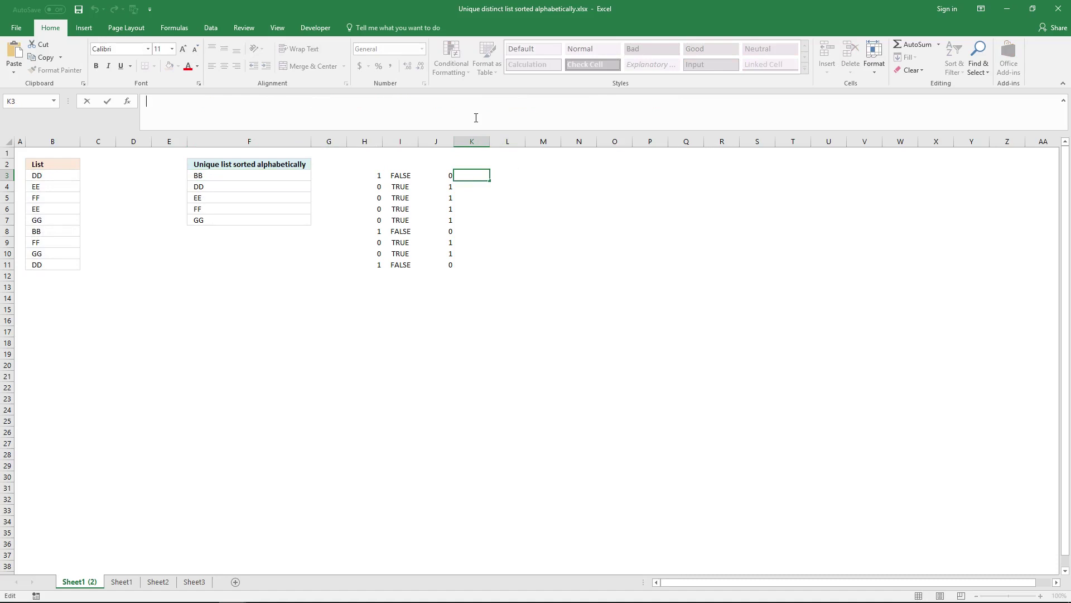
pyautogui.hotkey('ctrl', 'v')
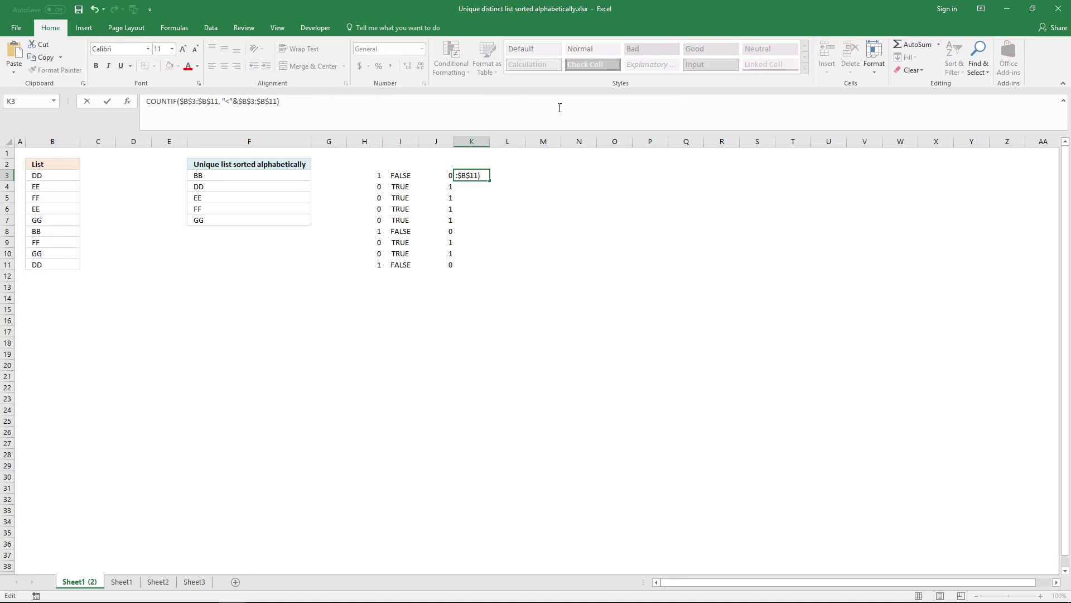
pyautogui.click(148, 101)
pyautogui.write('=')
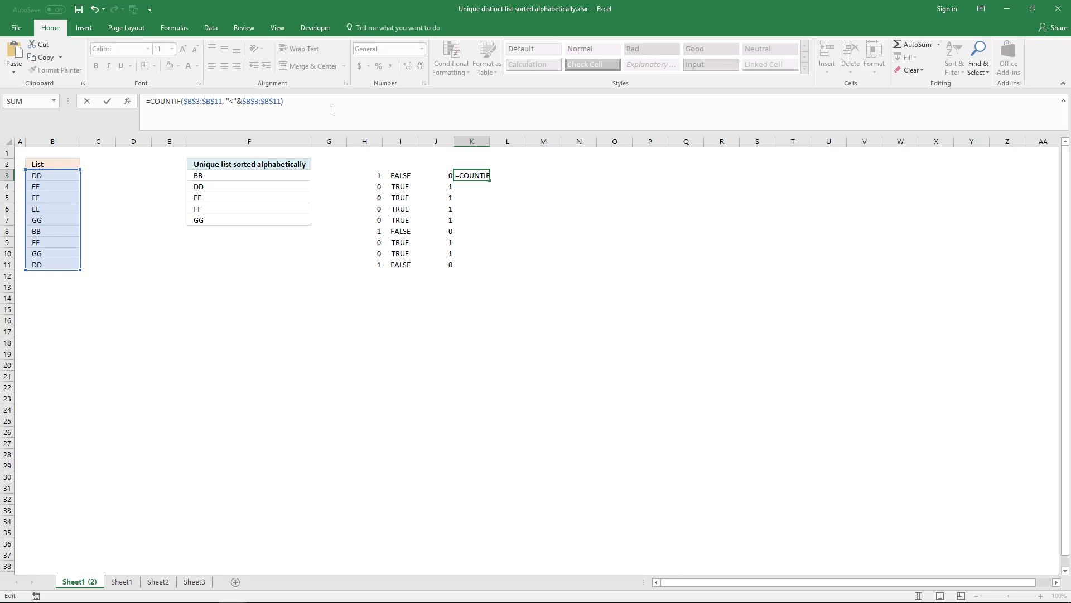
pyautogui.hotkey('ctrl', 'shift', 'Return')
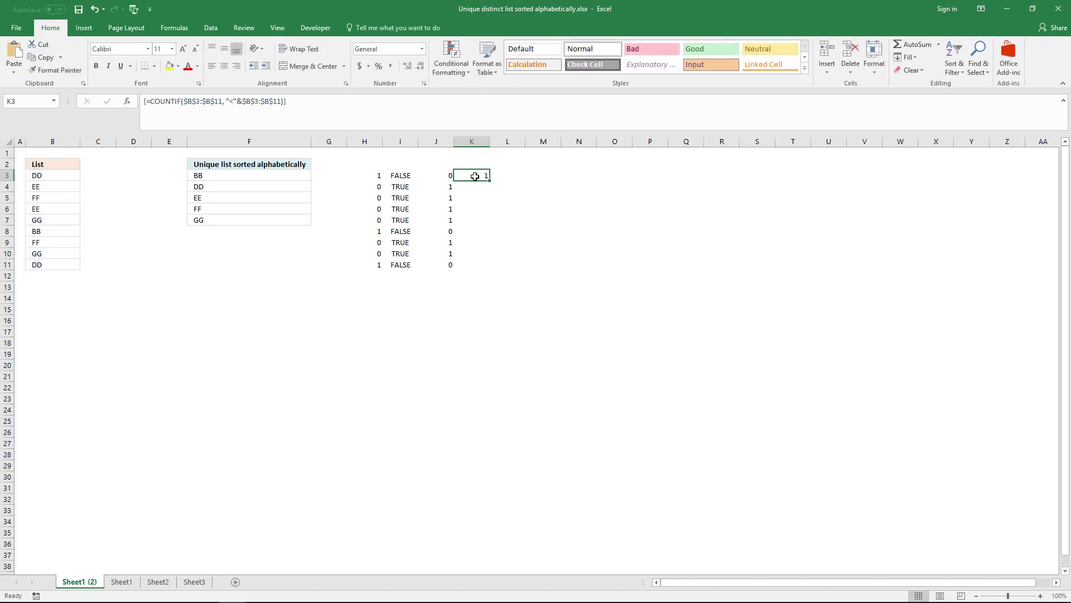
# Extend the K3 count formula as an array across K3:K11, returning 1,3,5,3,7,0,5,7,1
pyautogui.moveTo(475, 176); pyautogui.dragTo(476, 262)
pyautogui.click(390, 114)
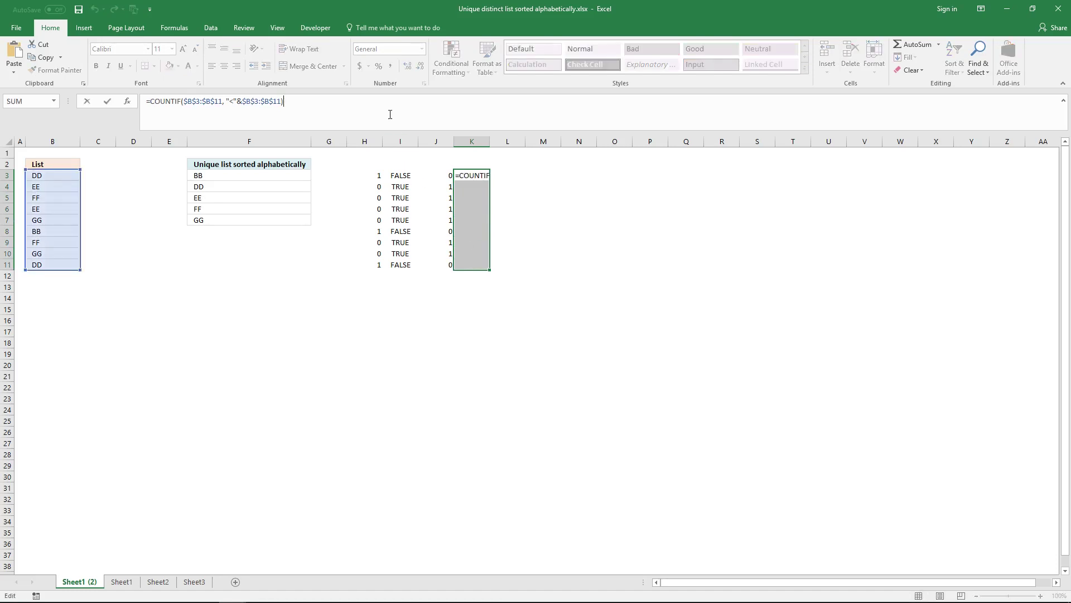
pyautogui.hotkey('ctrl', 'shift', 'Return')
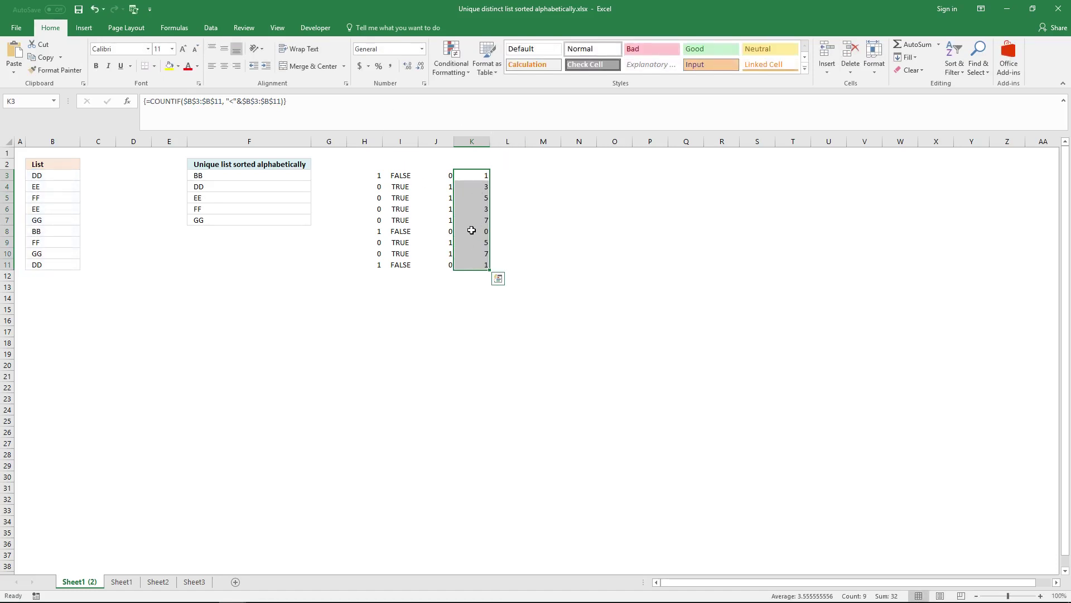
pyautogui.click(480, 231)
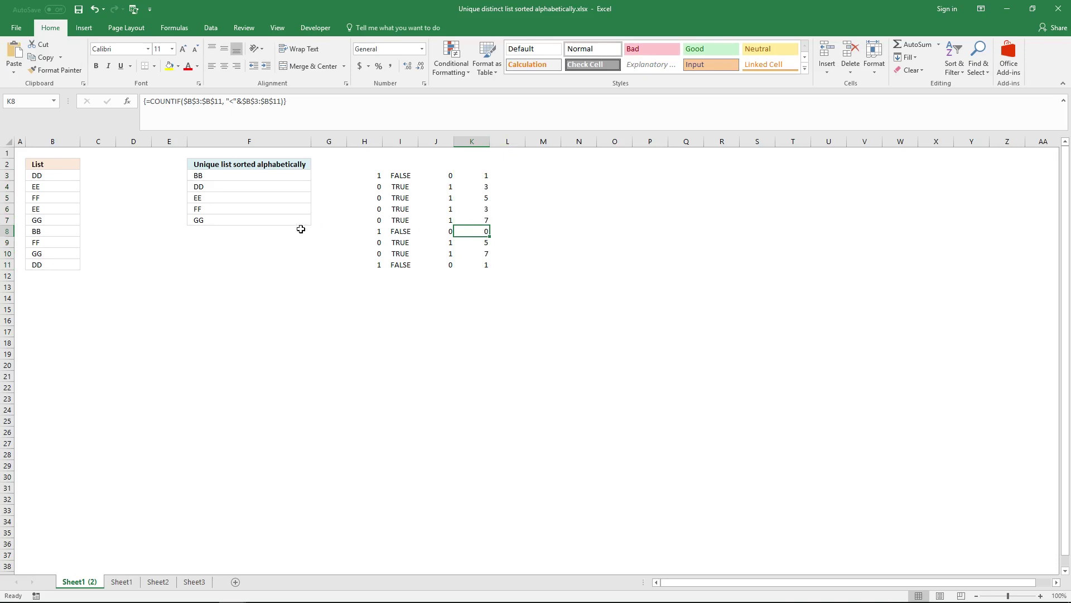
pyautogui.click(66, 231)
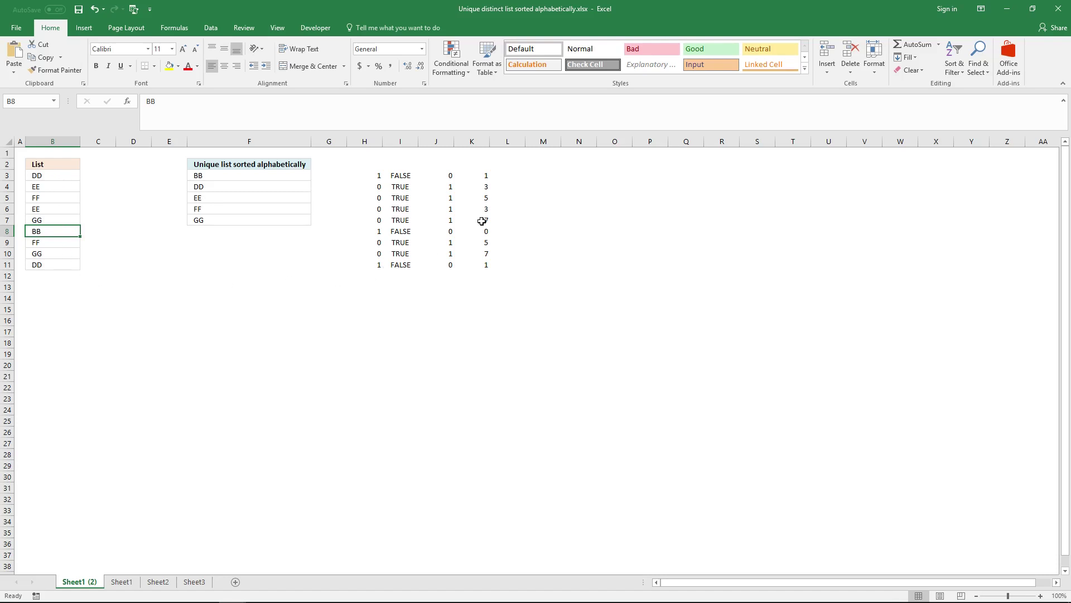
pyautogui.click(486, 177)
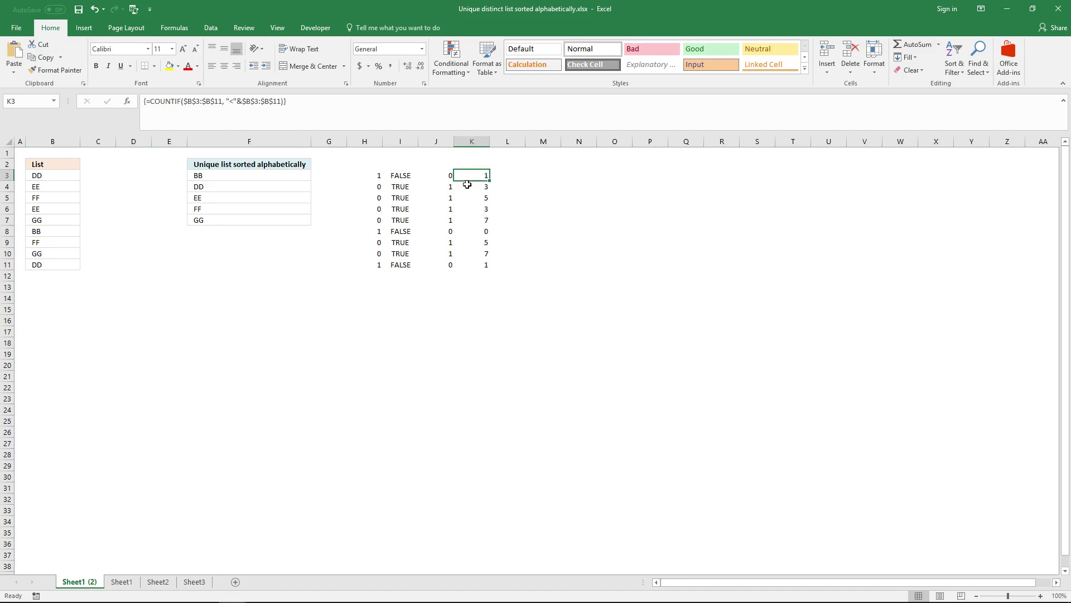
pyautogui.click(58, 175)
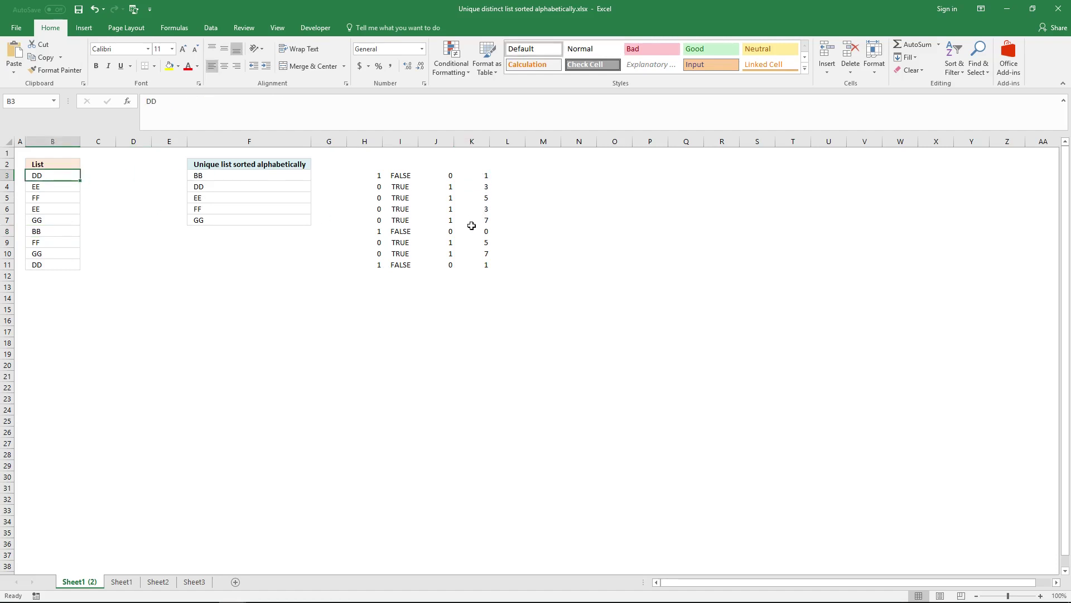
pyautogui.click(67, 266)
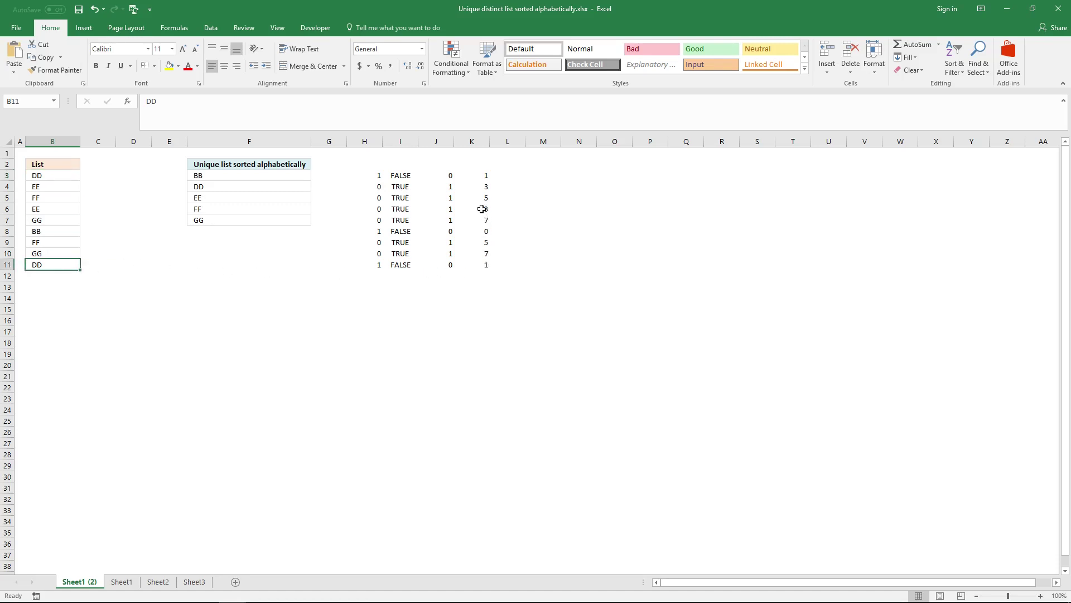
pyautogui.click(482, 209)
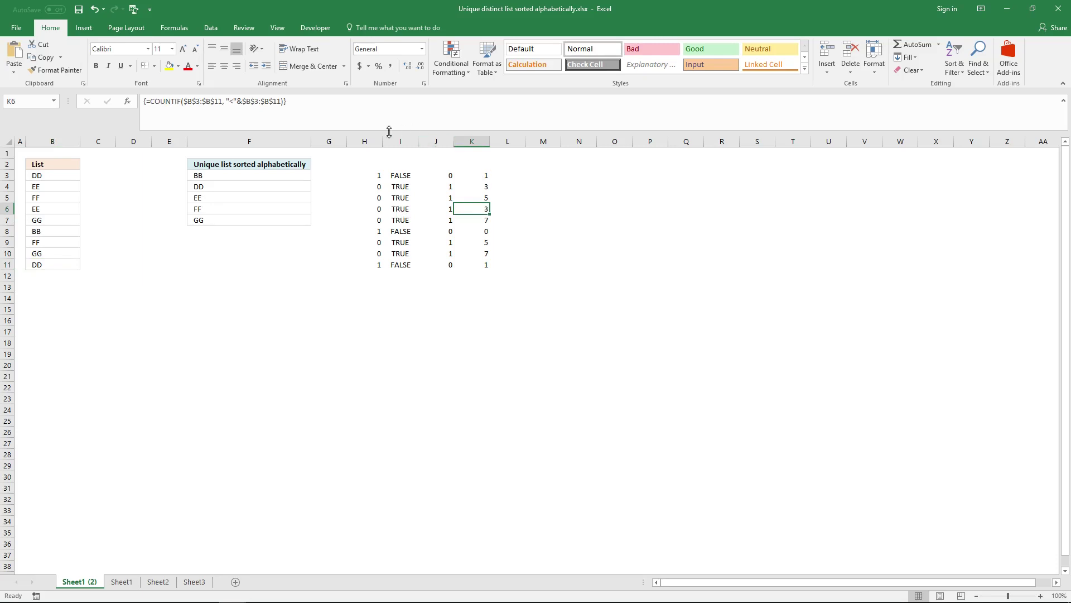
pyautogui.moveTo(390, 110); pyautogui.dragTo(137, 103)
pyautogui.moveTo(327, 108); pyautogui.dragTo(154, 101)
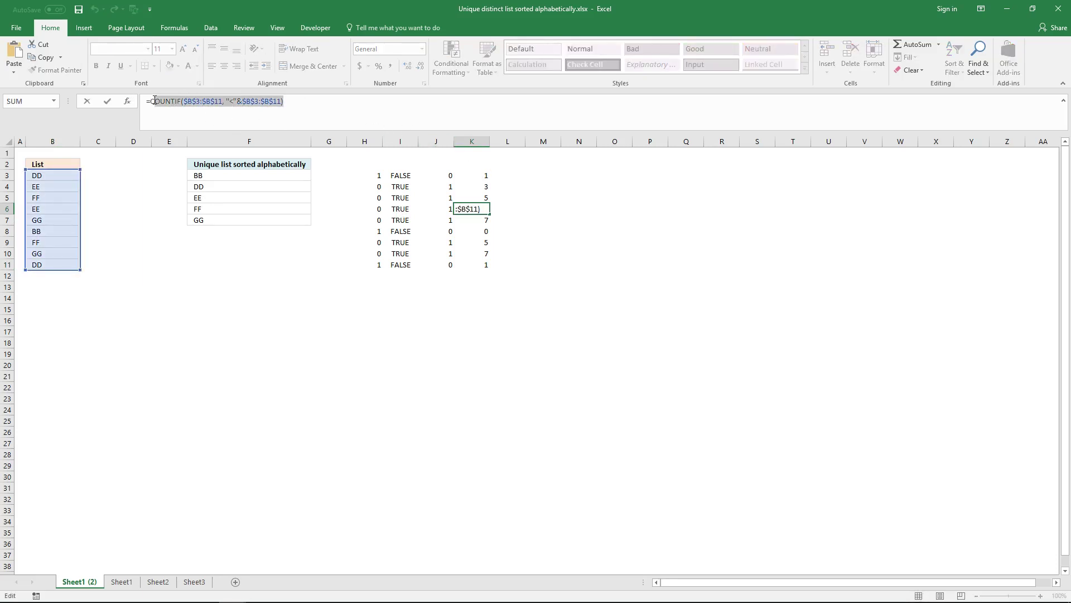
pyautogui.hotkey('ctrl', 'shift', 'Return')
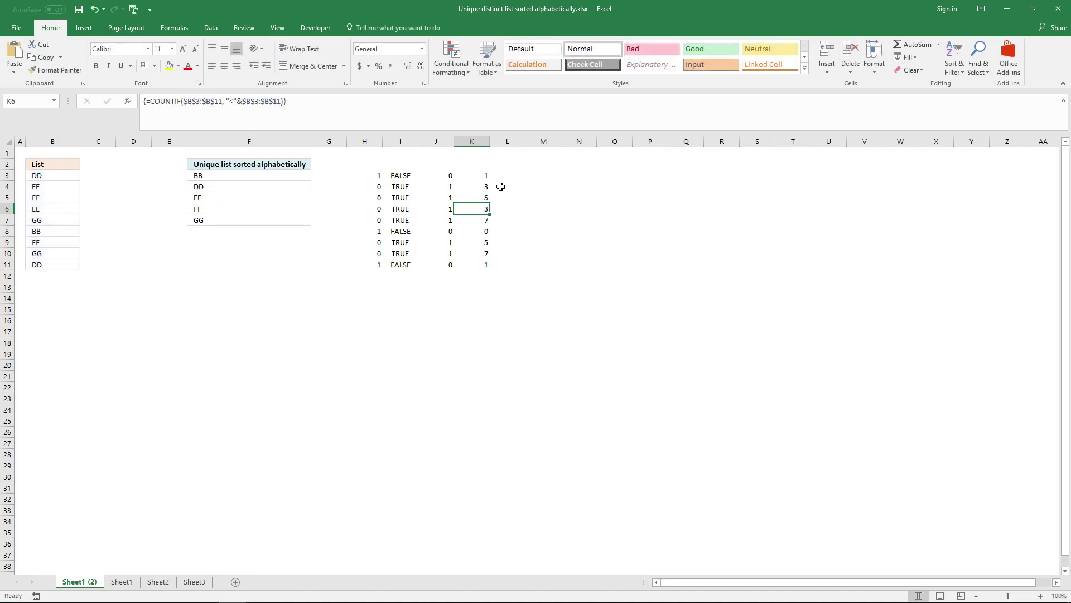
pyautogui.click(443, 176)
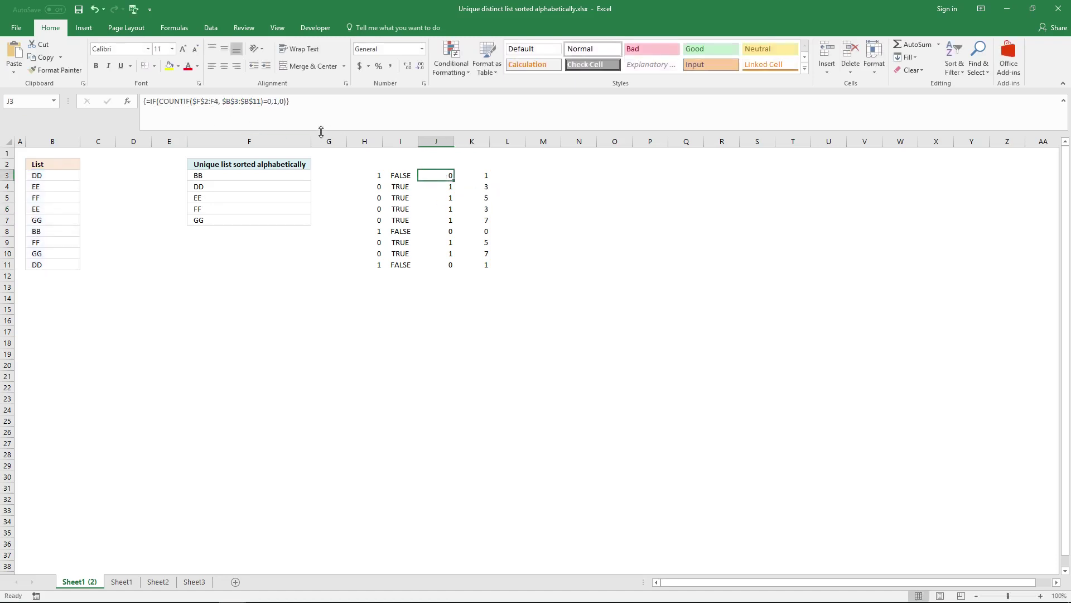
# Copy J3's IF formula into L3 and array-enter it across L3:L11
pyautogui.click(323, 110)
pyautogui.hotkey('shift', 'Home')
pyautogui.hotkey('ctrl', 'c')
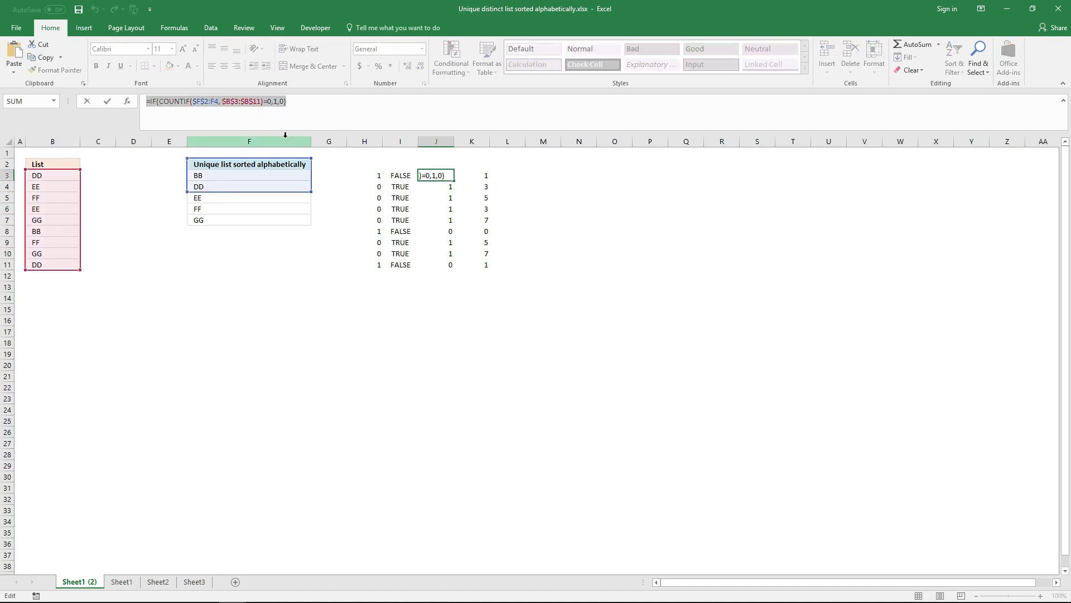
pyautogui.press('Escape')
pyautogui.click(509, 177)
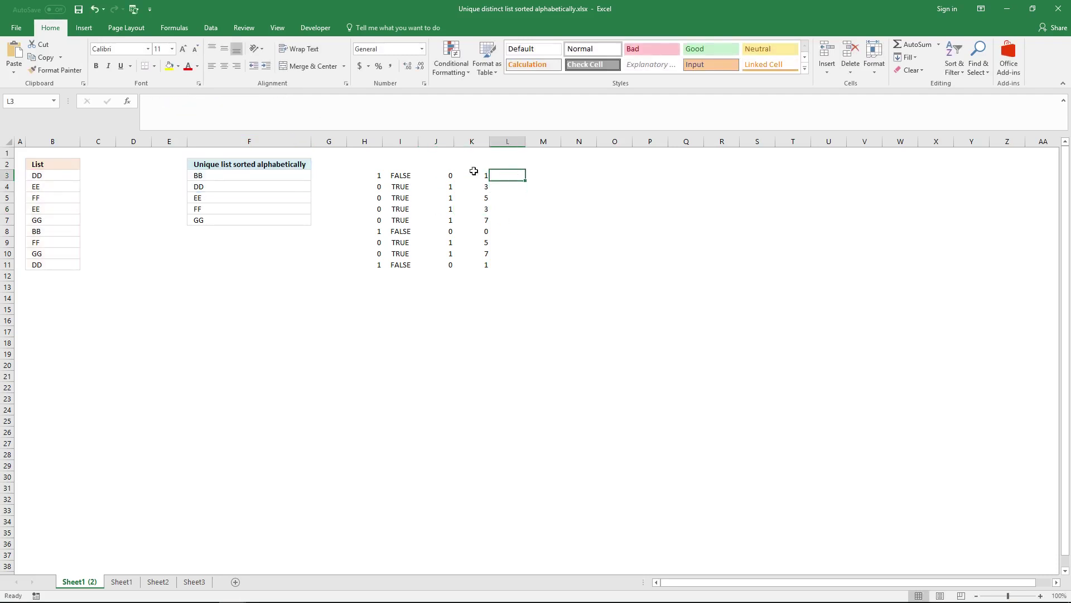
pyautogui.click(374, 119)
pyautogui.hotkey('ctrl', 'v')
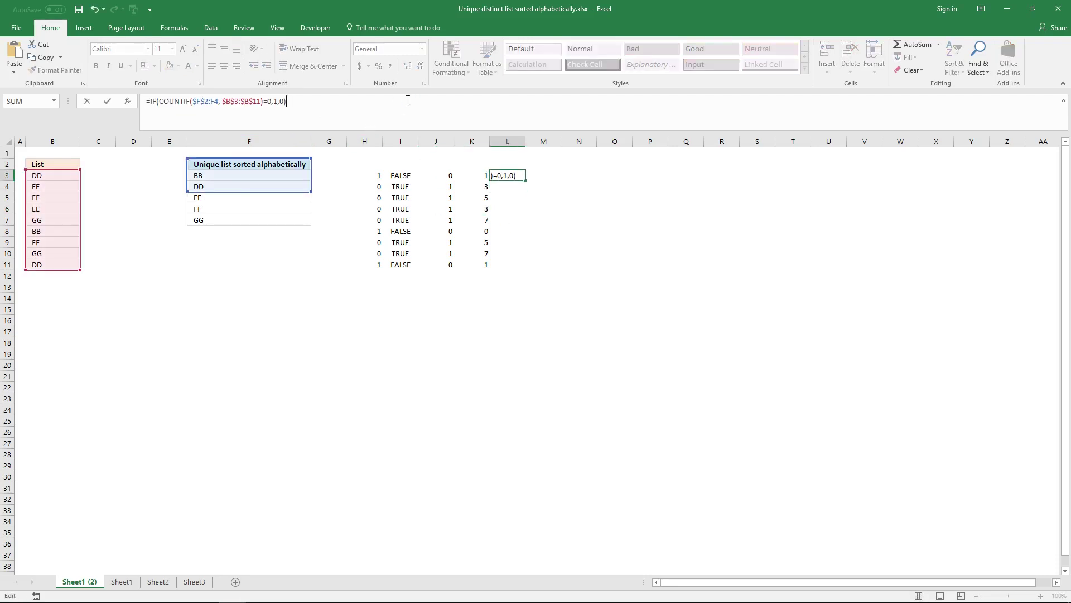
pyautogui.hotkey('ctrl', 'shift', 'Return')
pyautogui.moveTo(509, 174); pyautogui.dragTo(509, 264)
pyautogui.click(409, 111)
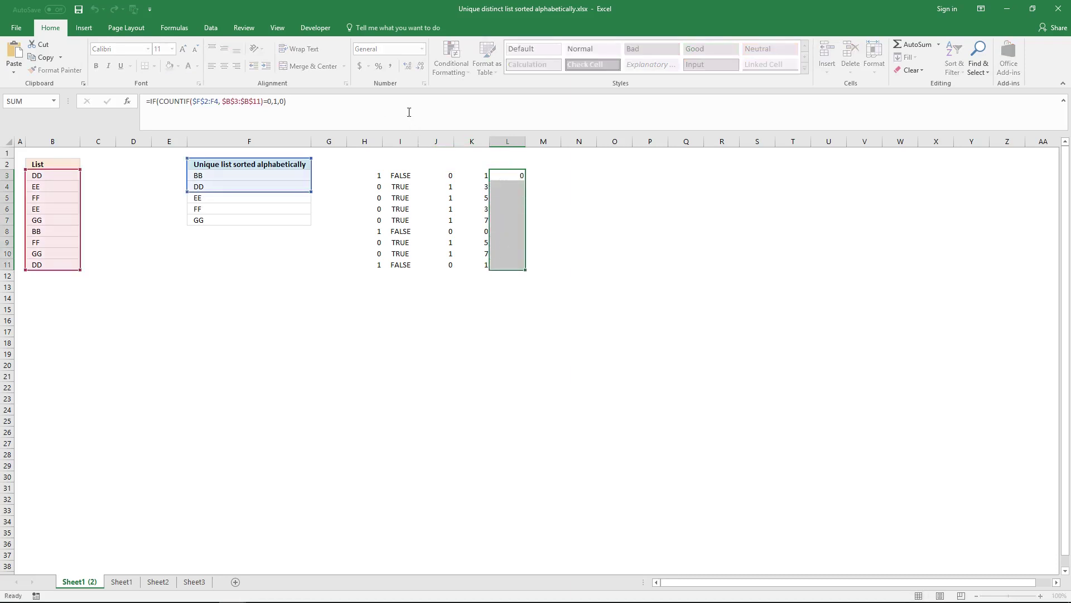
pyautogui.hotkey('ctrl', 'shift', 'Return')
# Copy K3's COUNTIF rank formula text, recommitting it as an array formula
pyautogui.click(471, 175)
pyautogui.click(279, 106)
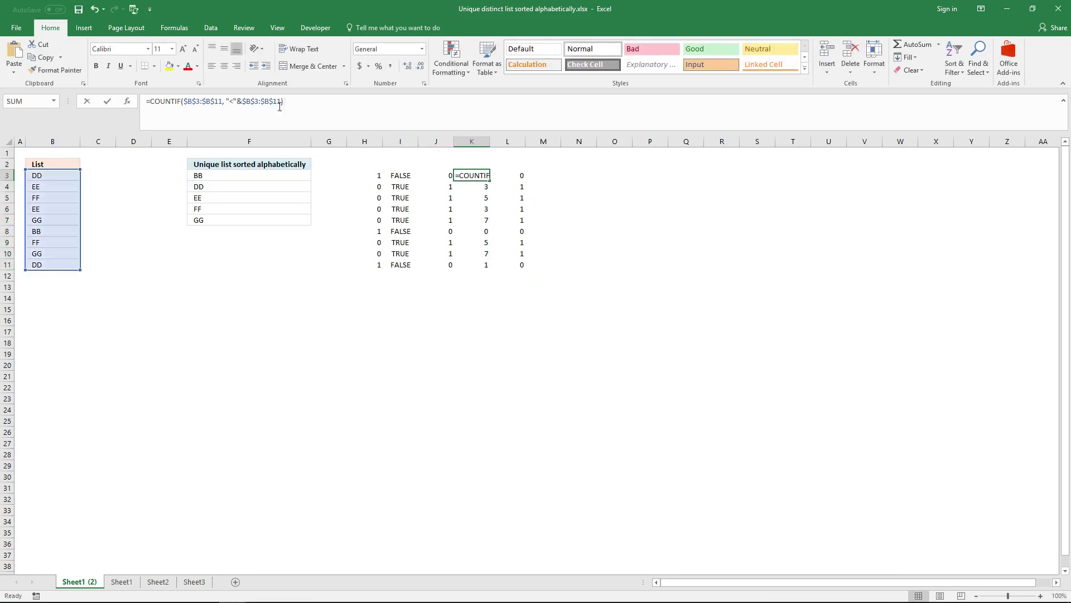
pyautogui.moveTo(279, 106); pyautogui.dragTo(146, 106)
pyautogui.hotkey('ctrl', 'c')
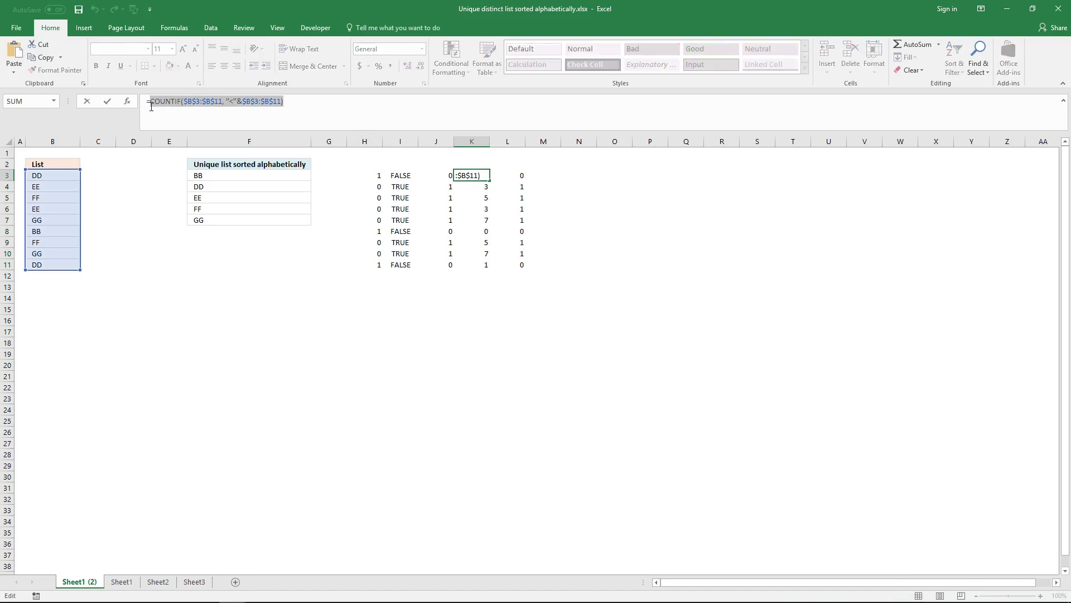
pyautogui.hotkey('ctrl', 'shift', 'Return')
# In L3, replace the value_if_true 1 with the COUNTIF rank formula and the final 0 with ""
pyautogui.click(518, 170)
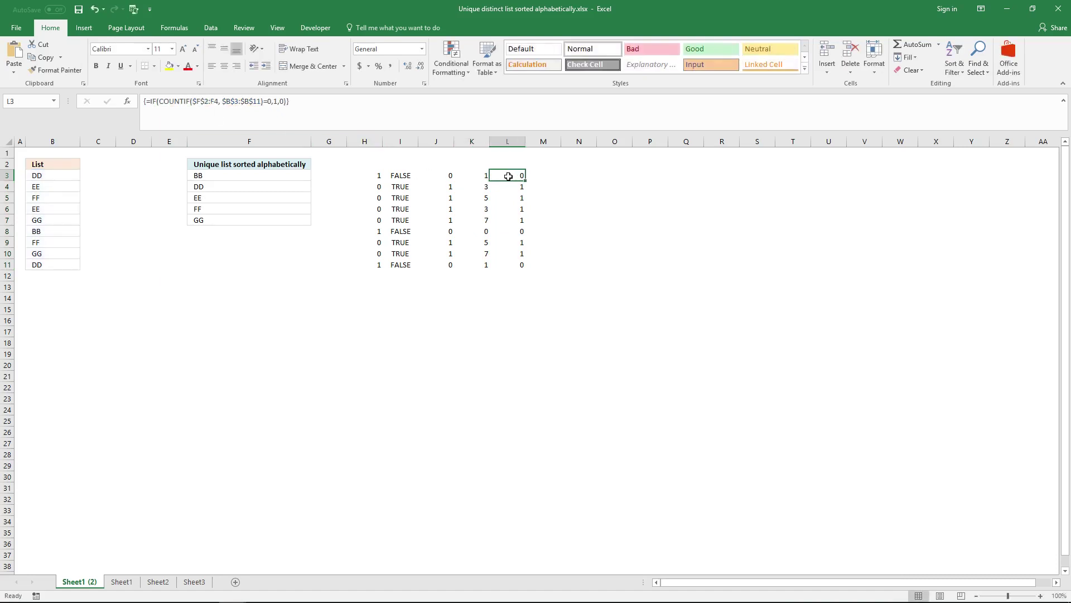
pyautogui.click(274, 102)
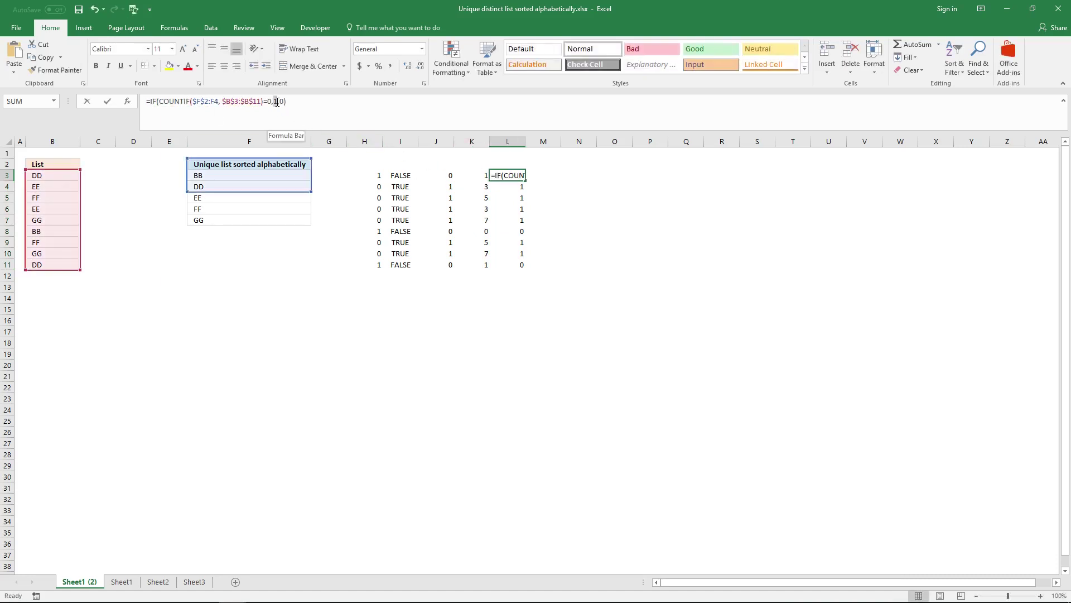
pyautogui.doubleClick(276, 102)
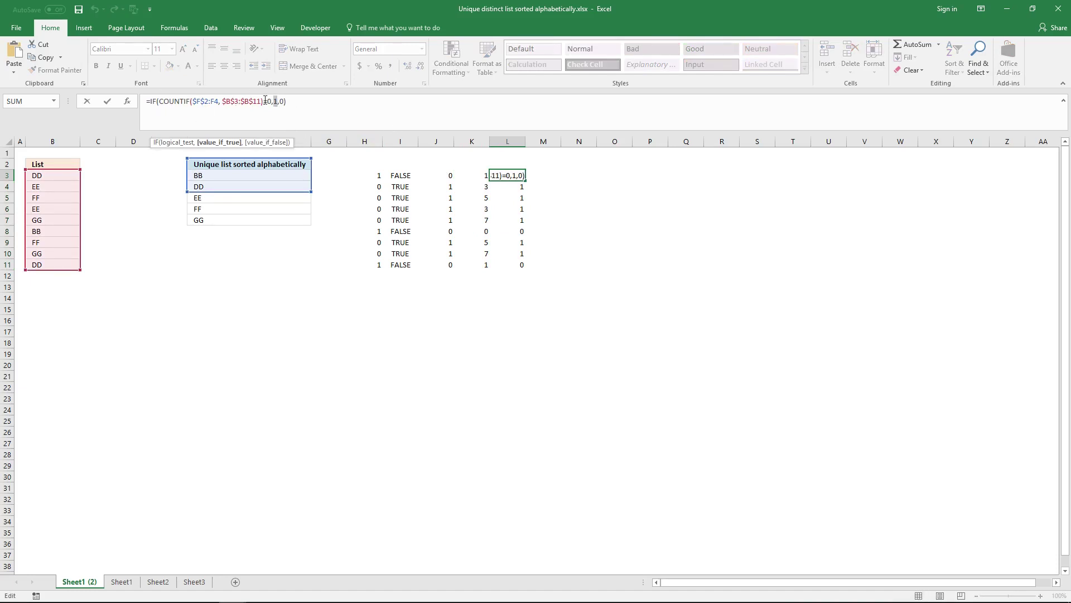
pyautogui.hotkey('ctrl', 'v')
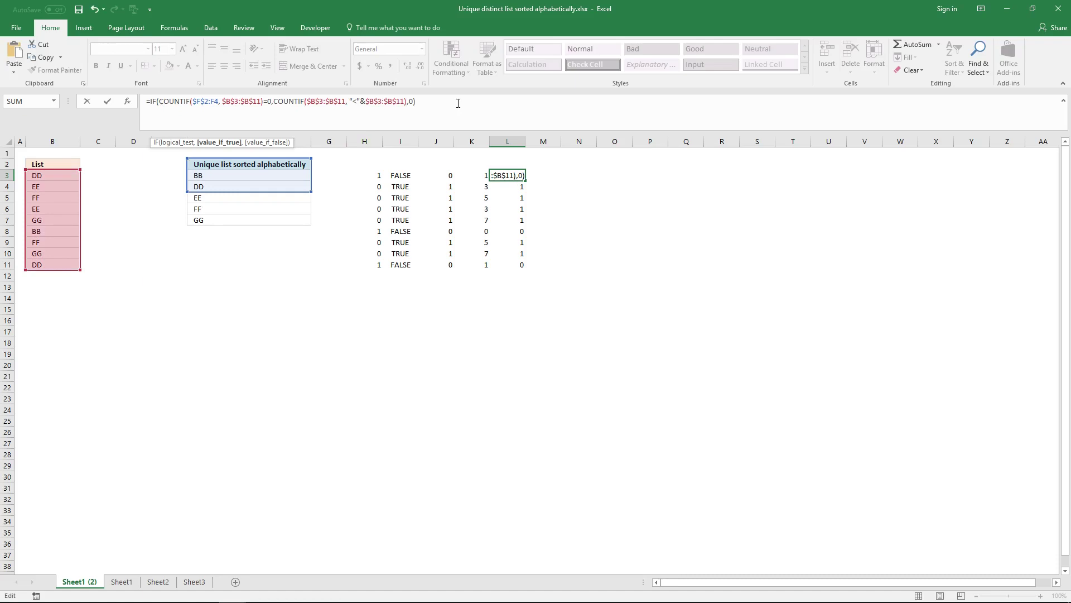
pyautogui.click(410, 101)
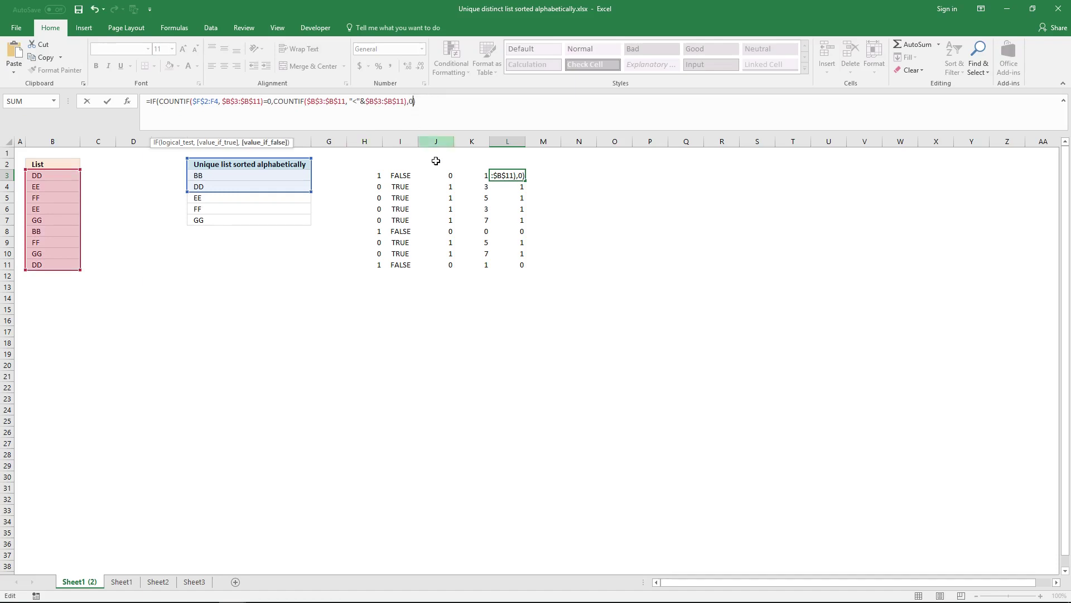
pyautogui.press('BackSpace')
pyautogui.write('"')
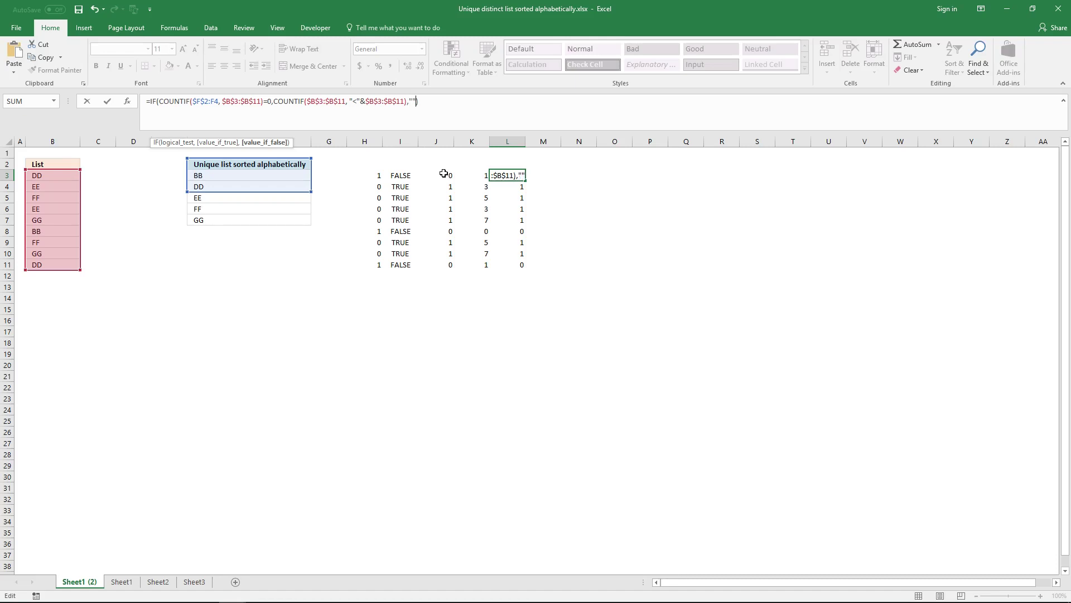
pyautogui.write('"')
pyautogui.hotkey('ctrl', 'shift', 'Return')
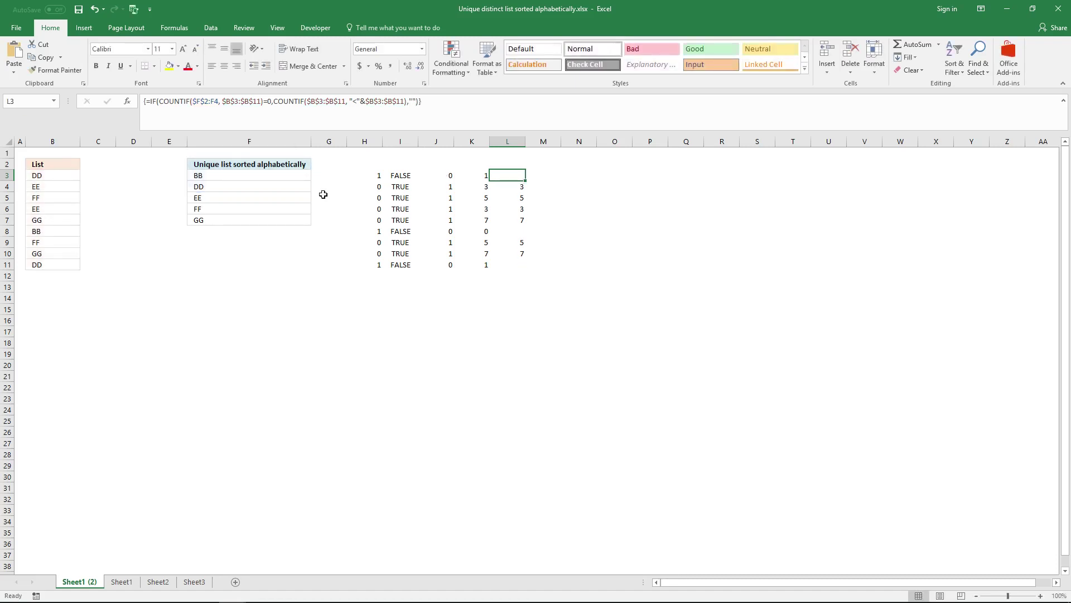
# Compare the L3, L8 and L11 helper results with the F5 array formula
pyautogui.click(295, 196)
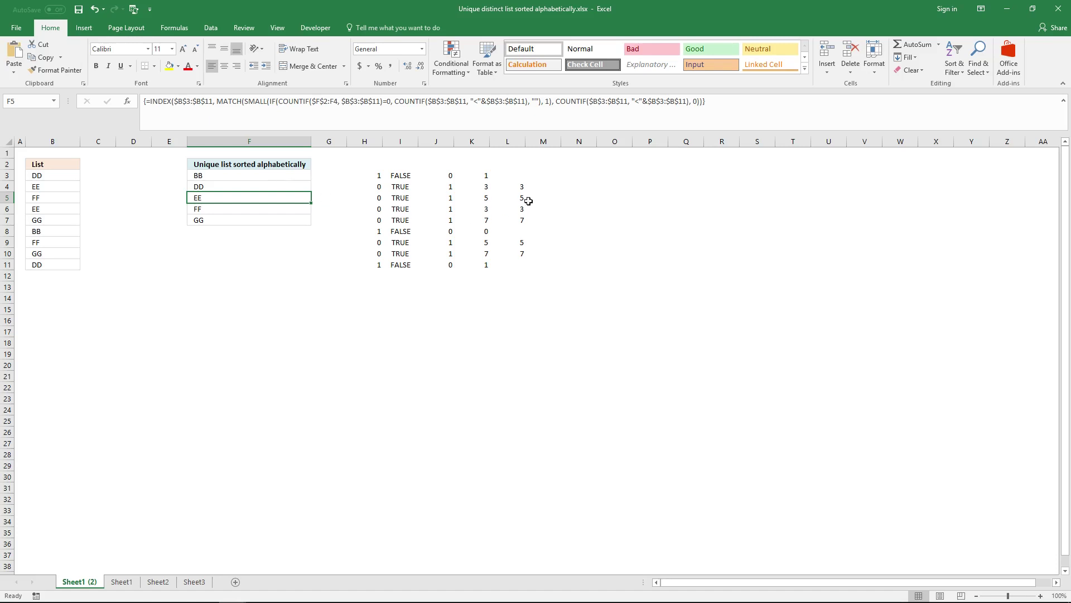
pyautogui.click(516, 175)
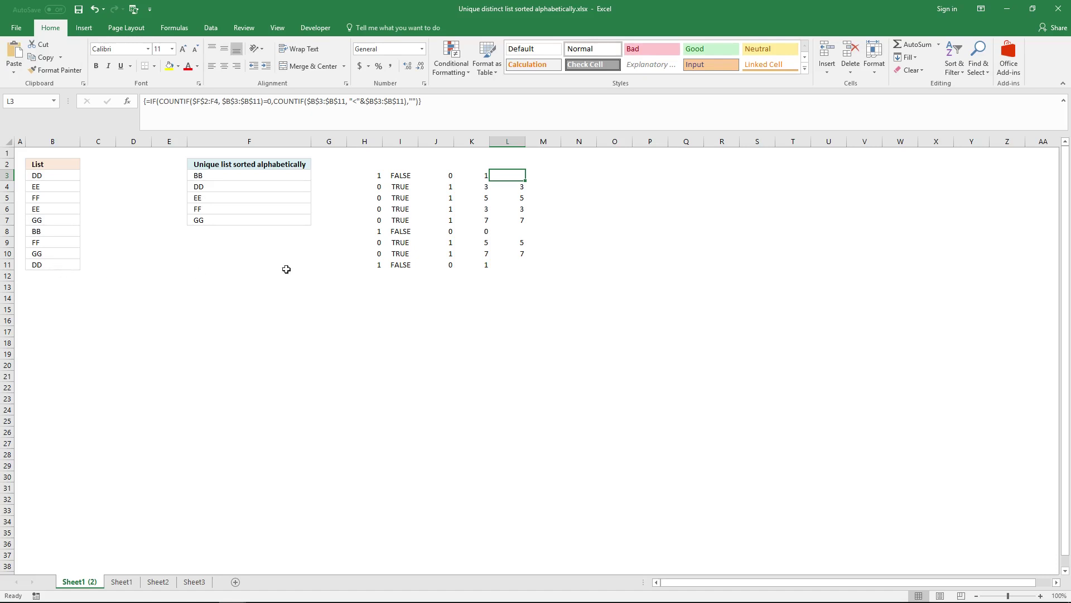
pyautogui.click(519, 231)
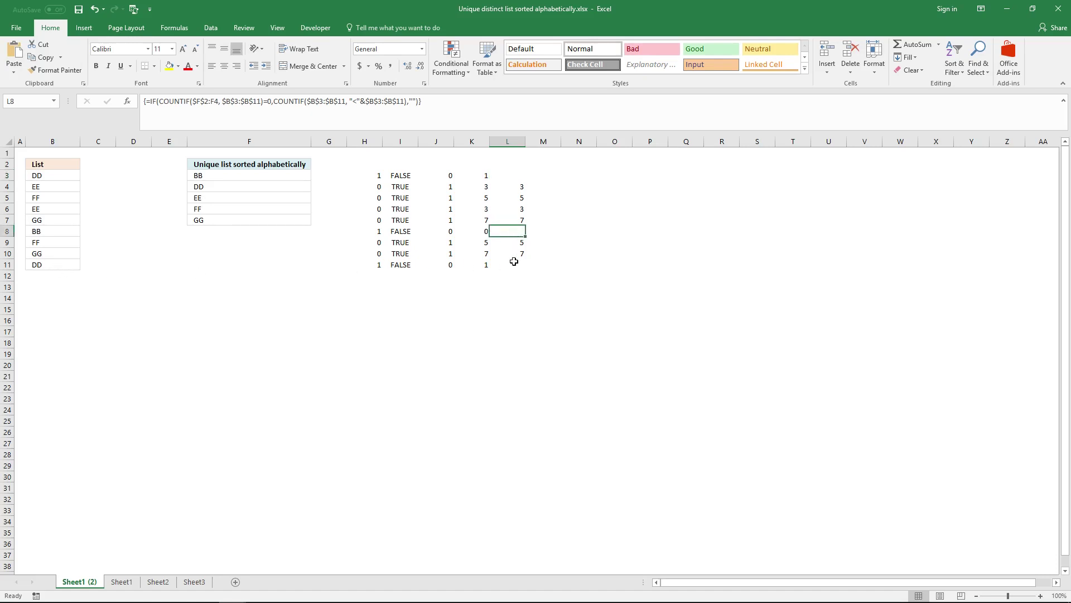
pyautogui.click(514, 263)
pyautogui.click(517, 230)
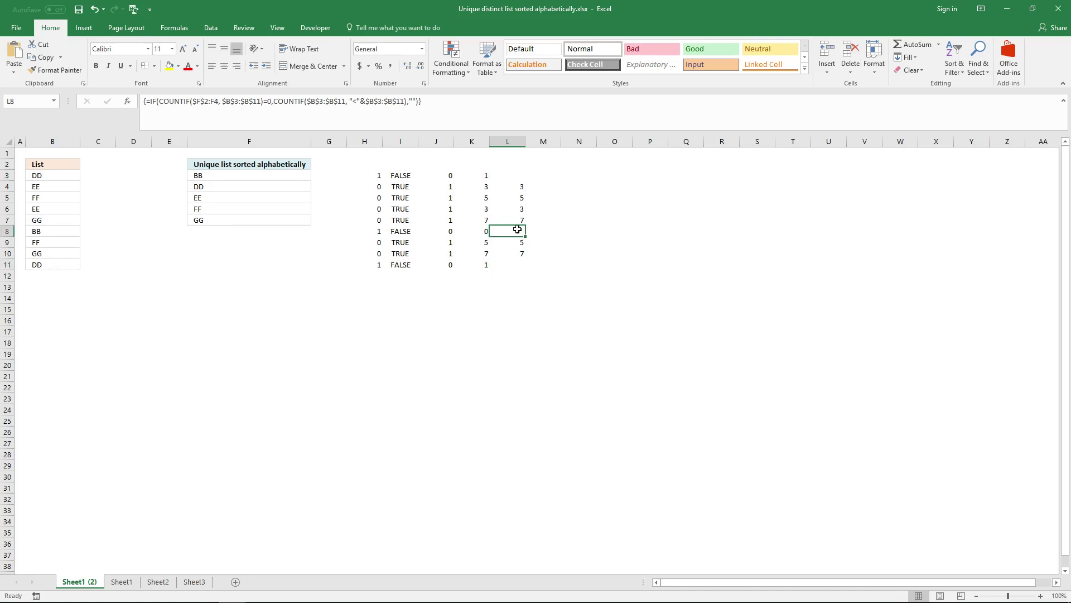
pyautogui.click(518, 174)
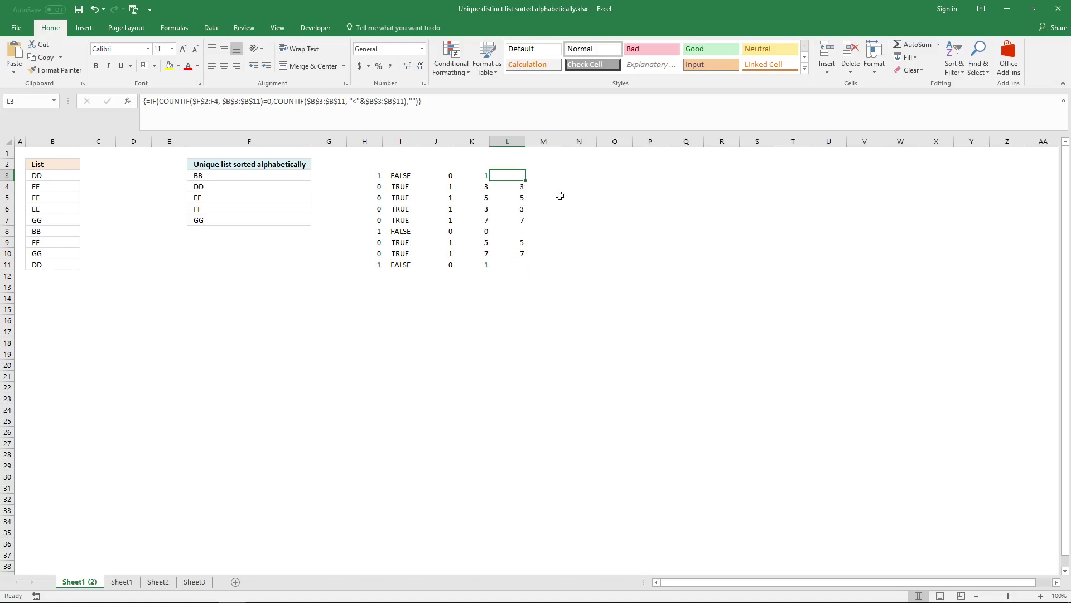
pyautogui.click(475, 111)
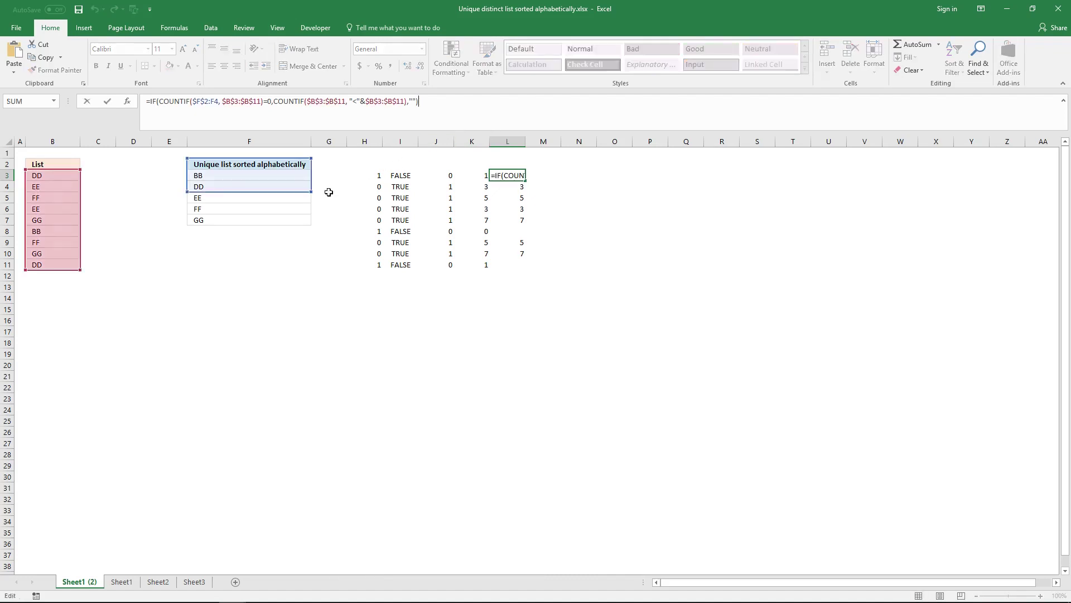
pyautogui.click(262, 192)
pyautogui.click(263, 199)
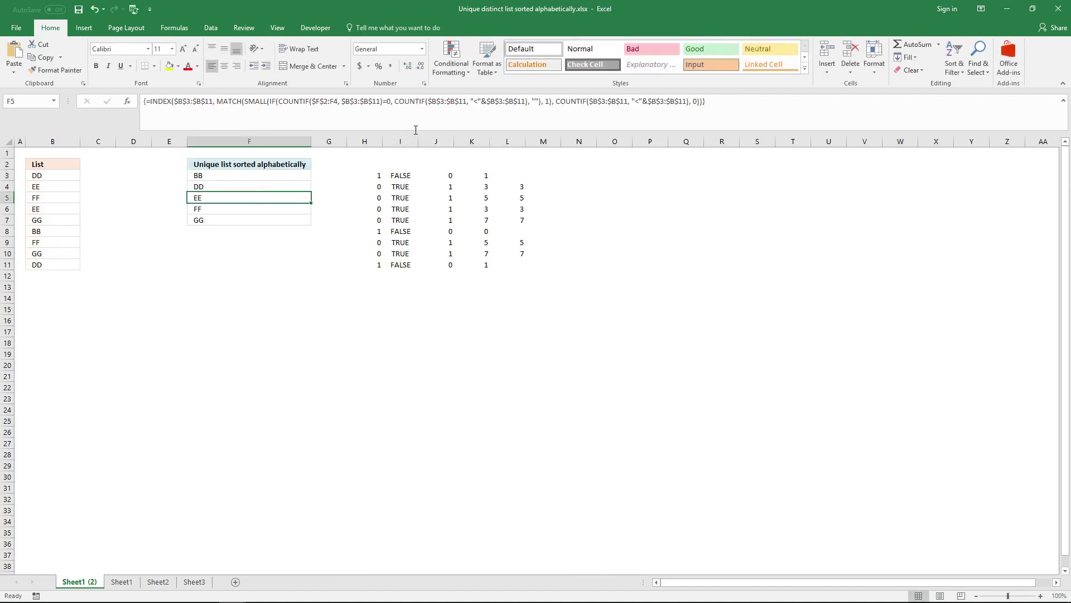
# Copy the L4 IF/COUNTIF formula text without changing the cell
pyautogui.click(513, 186)
pyautogui.click(472, 109)
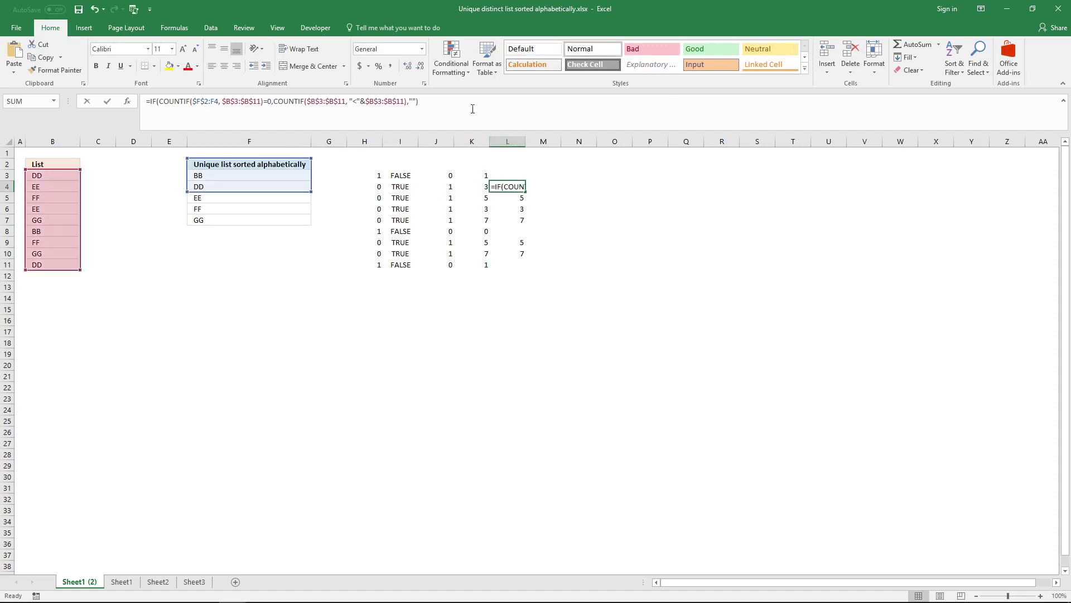
pyautogui.moveTo(418, 102); pyautogui.dragTo(151, 102)
pyautogui.hotkey('ctrl', 'c')
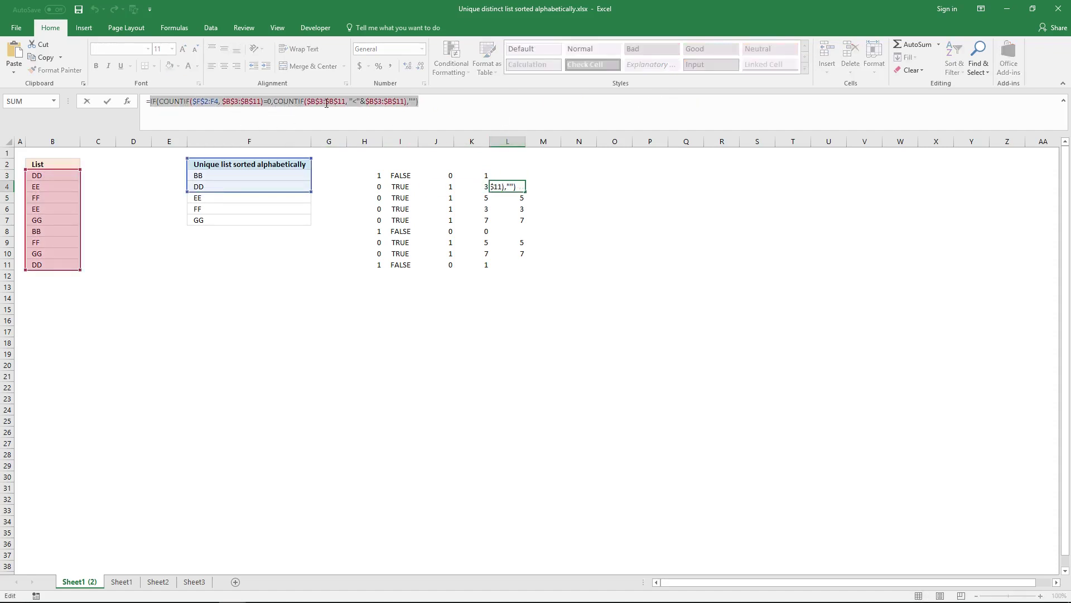
pyautogui.press('Escape')
pyautogui.click(550, 173)
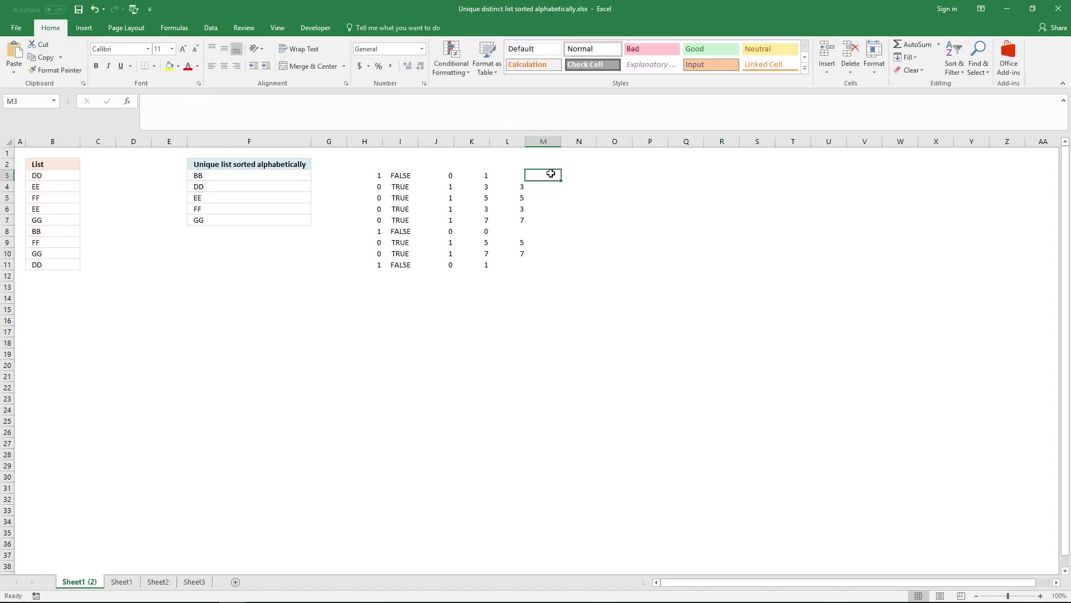
# Array-enter =SMALL(IF/COUNTIF formula,1) in M3, returning 3
pyautogui.click(529, 122)
pyautogui.write('=')
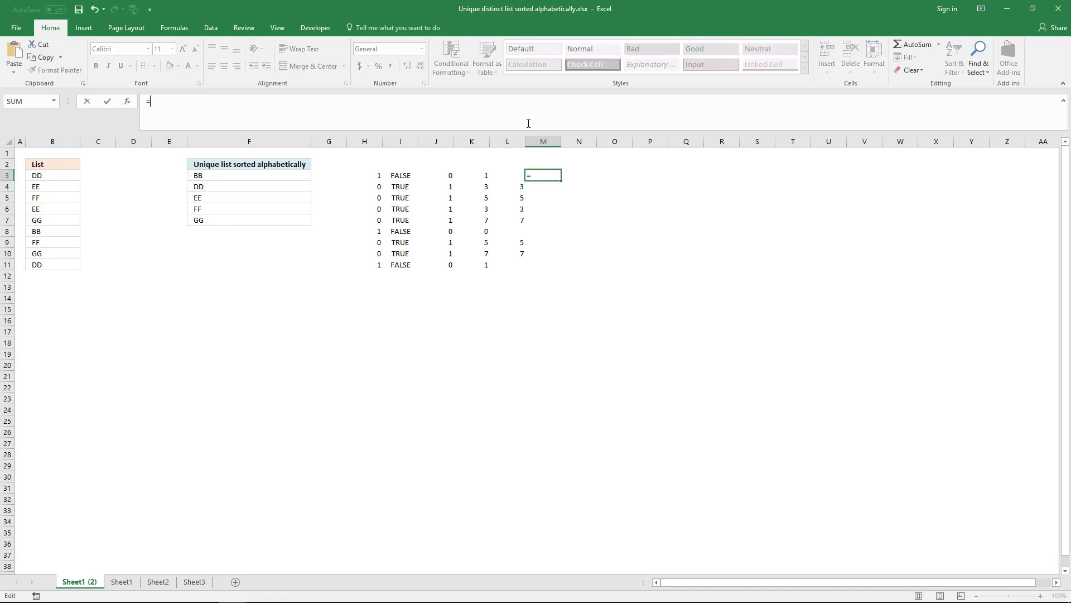
pyautogui.write('SMALL(')
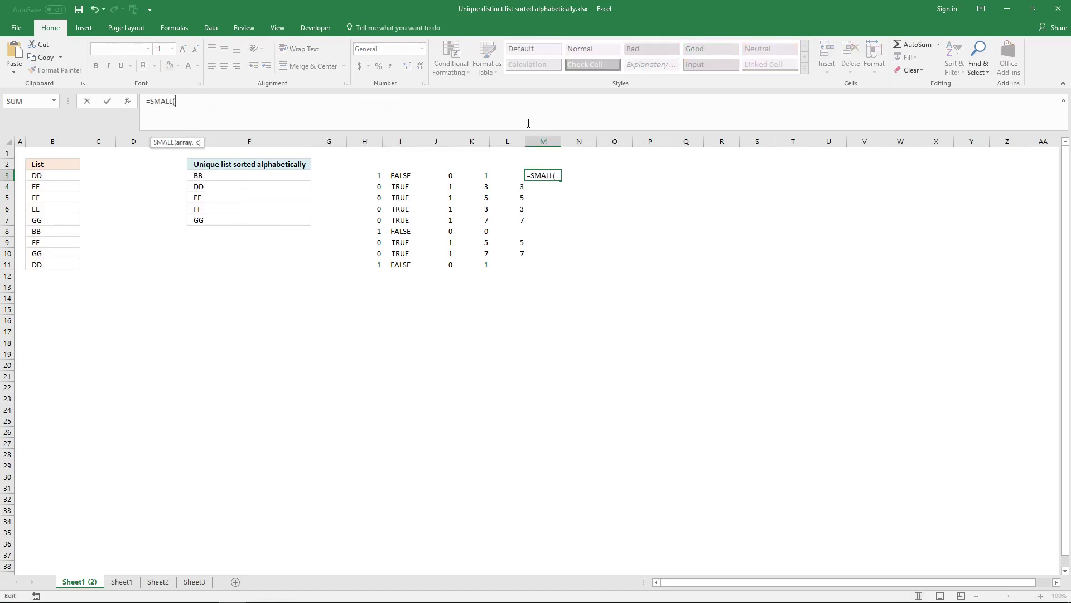
pyautogui.hotkey('ctrl', 'v')
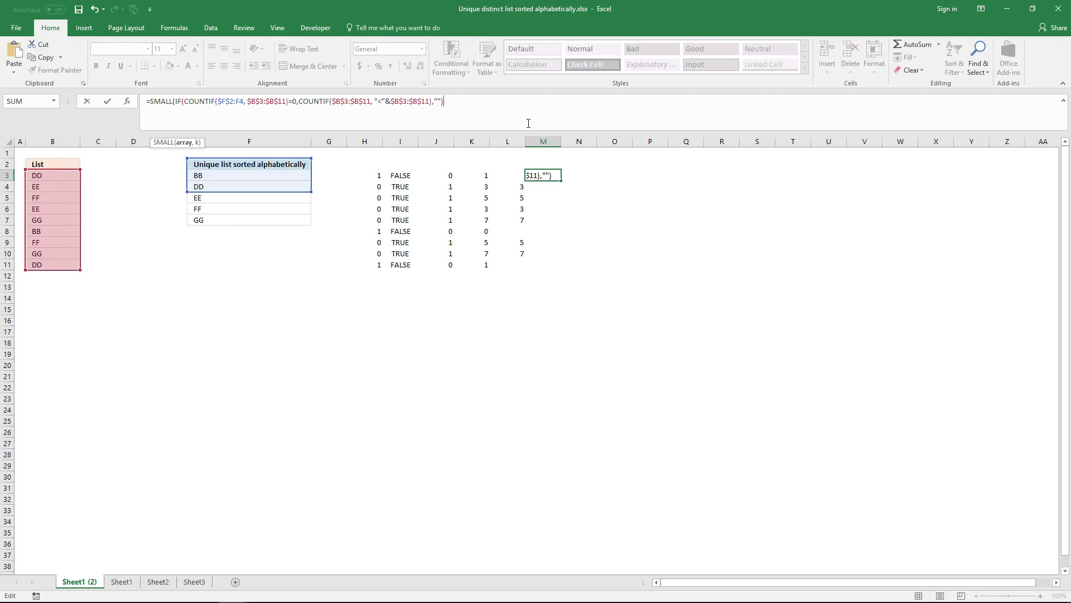
pyautogui.write(',1')
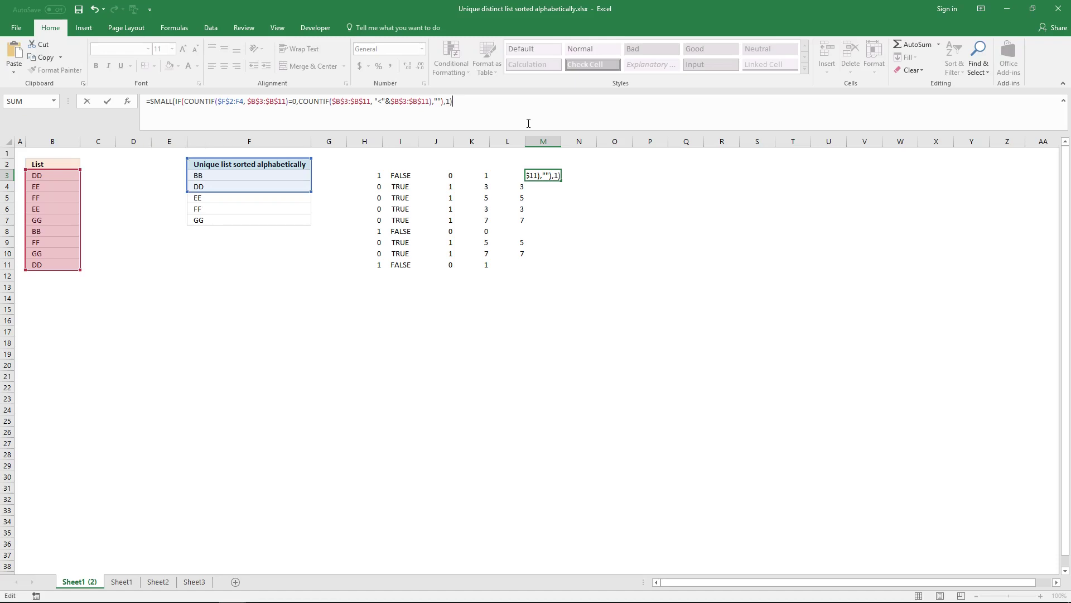
pyautogui.hotkey('ctrl', 'shift', 'Return')
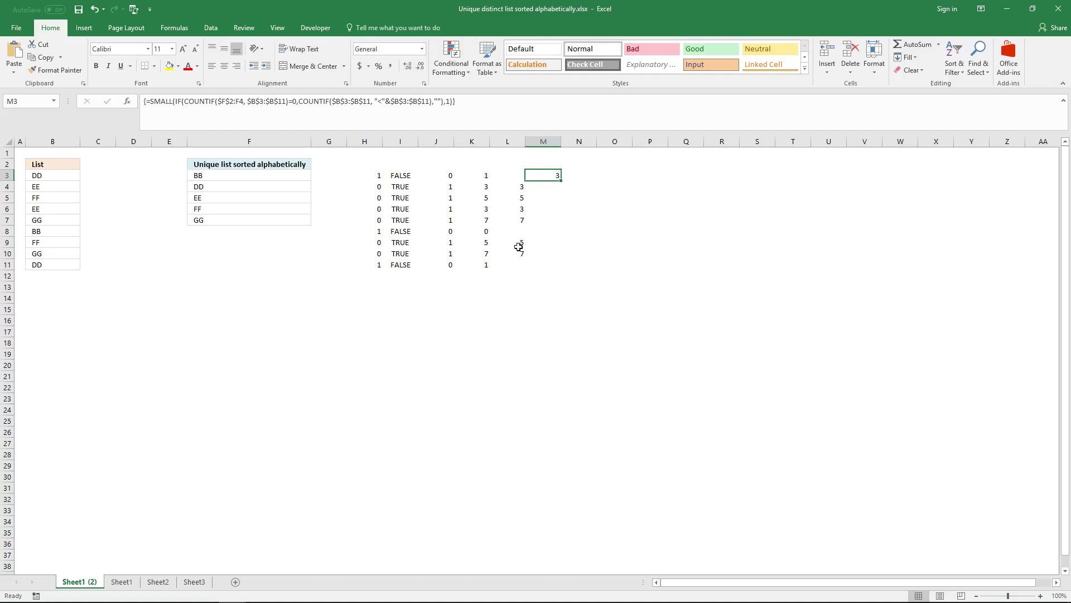
# Check the L3 and L4 helper values, then select M3's SMALL formula text for copying
pyautogui.click(517, 177)
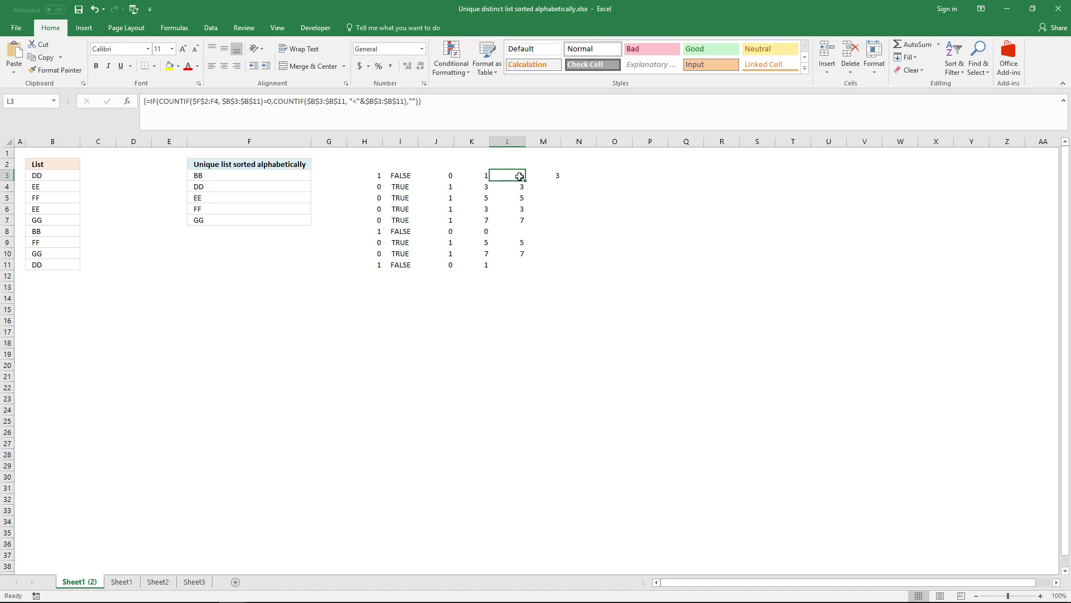
pyautogui.click(520, 187)
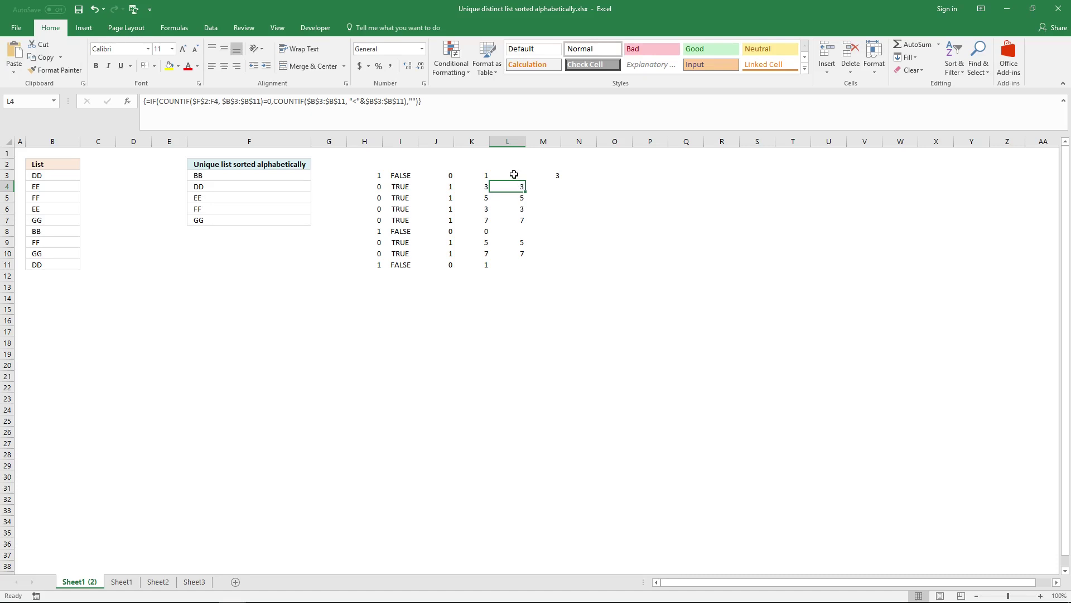
pyautogui.click(580, 175)
pyautogui.click(550, 174)
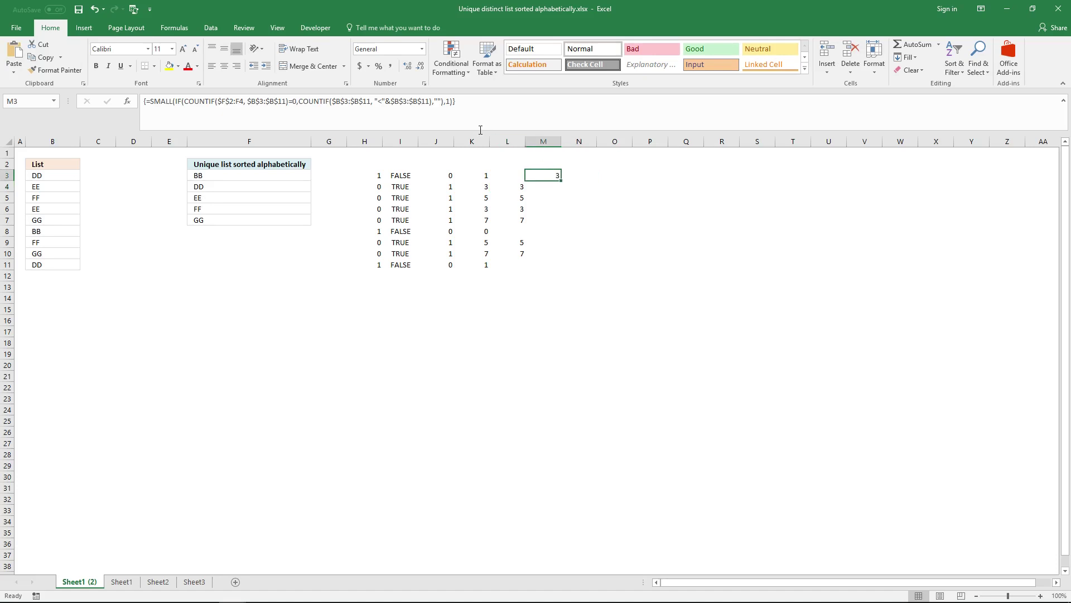
pyautogui.click(485, 106)
pyautogui.moveTo(484, 106); pyautogui.dragTo(454, 102)
pyautogui.hotkey('ctrl', 'c')
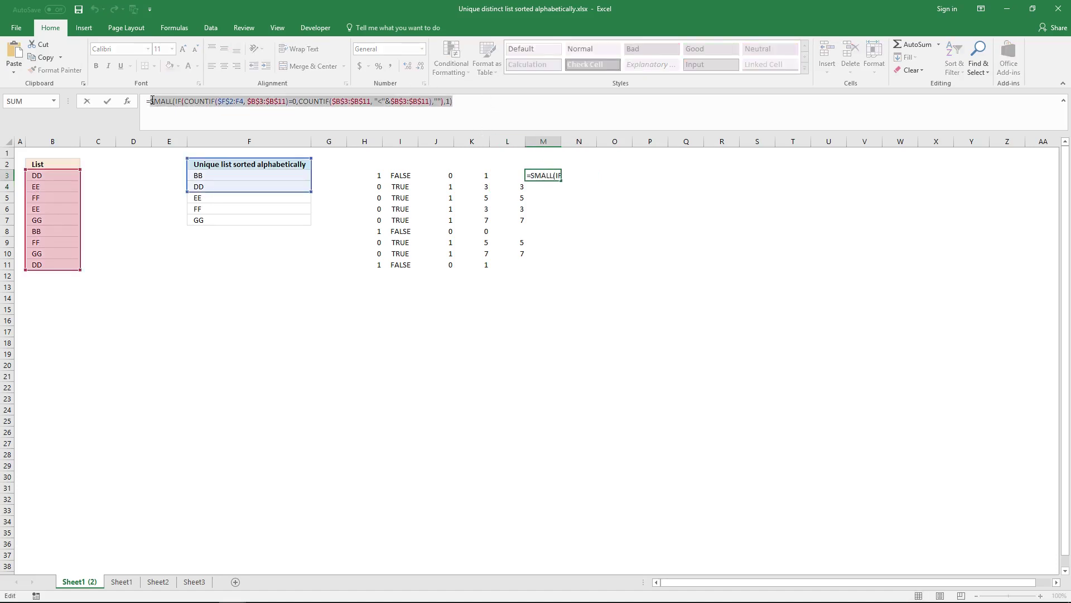
# Keep M3's array formula, then start N3's =MATCH( with the copied SMALL formula as lookup value
pyautogui.hotkey('ctrl', 'shift', 'Return')
pyautogui.click(580, 165)
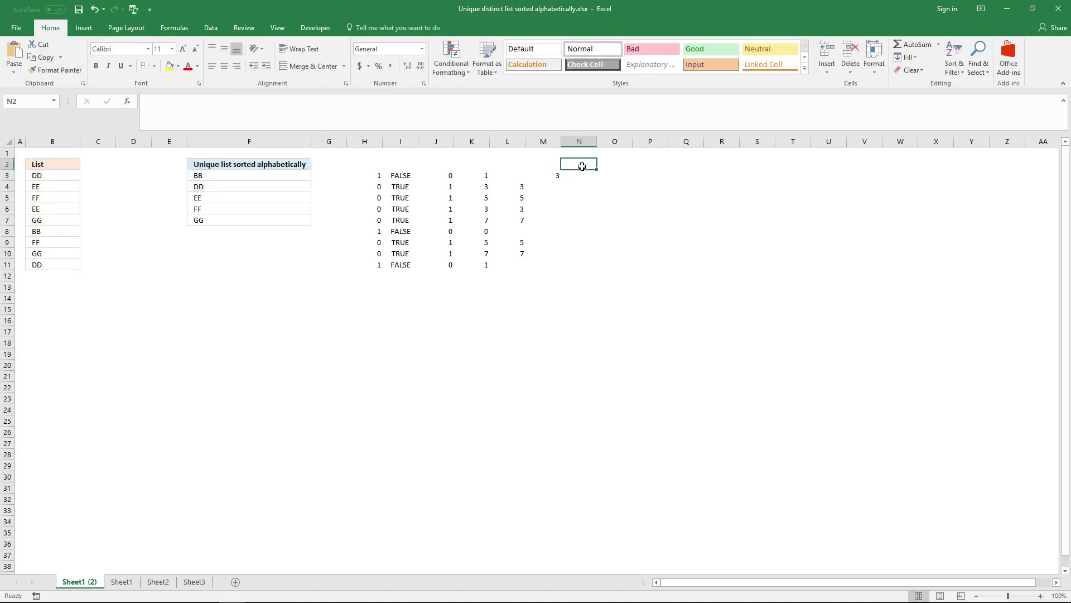
pyautogui.click(579, 174)
pyautogui.click(517, 121)
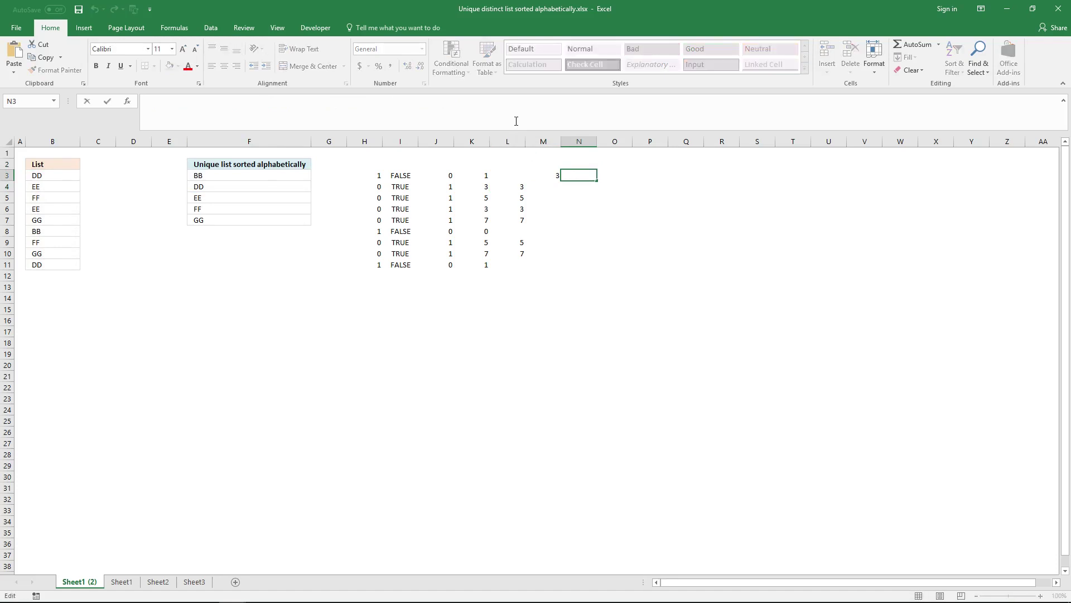
pyautogui.write('=MATCH(')
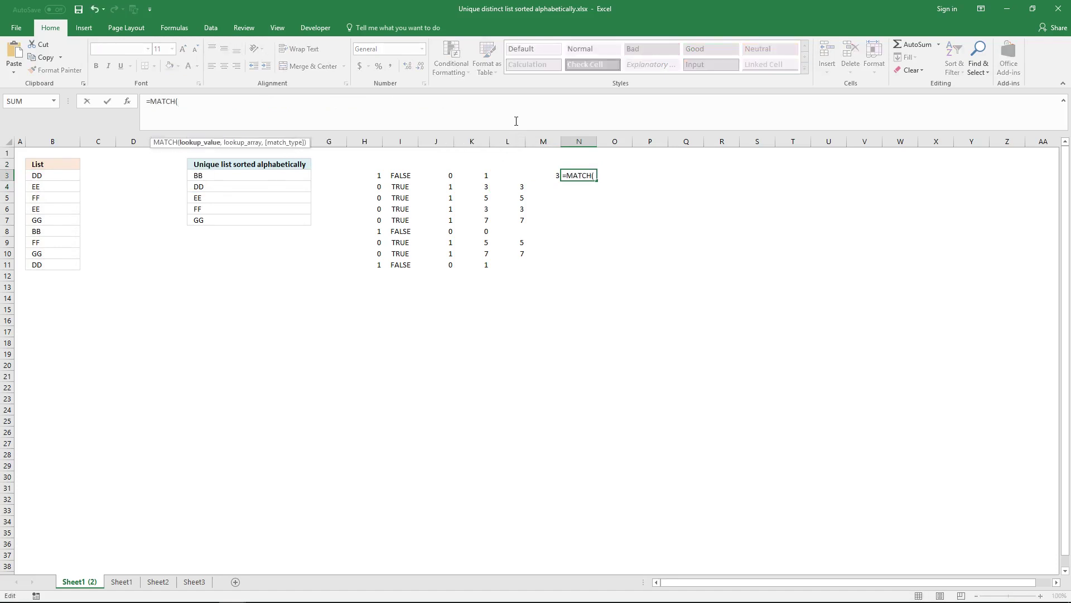
pyautogui.hotkey('ctrl', 'v')
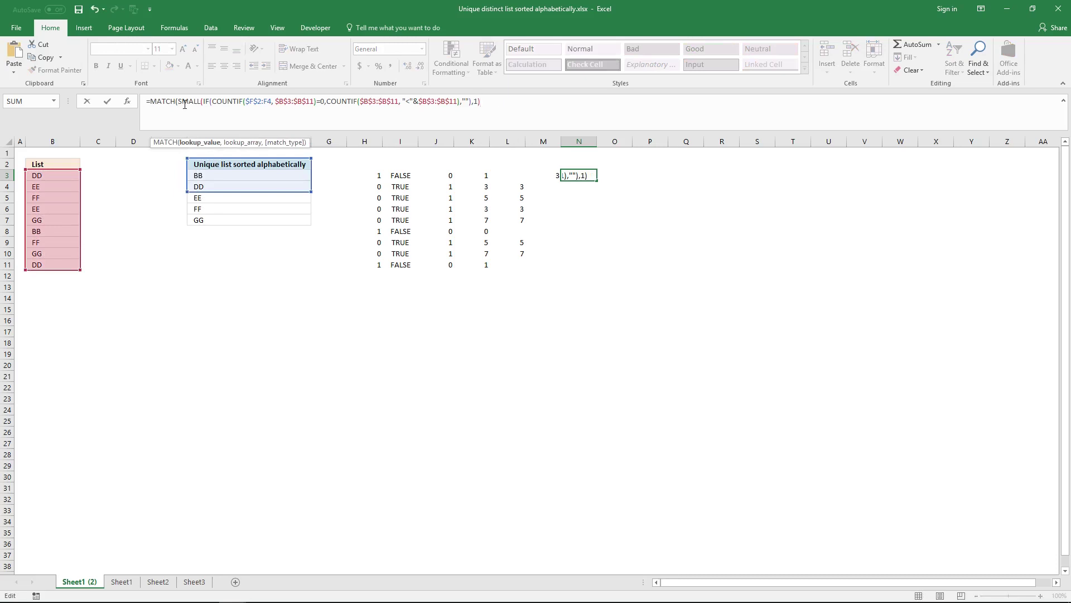
pyautogui.write(',')
# Finish MATCH with lookup array COUNTIF($B$3:$B$11,"<"&$B$3:$B$11) and 0 as an array formula, then copy its text
pyautogui.moveTo(327, 105); pyautogui.dragTo(461, 101)
pyautogui.hotkey('ctrl', 'c')
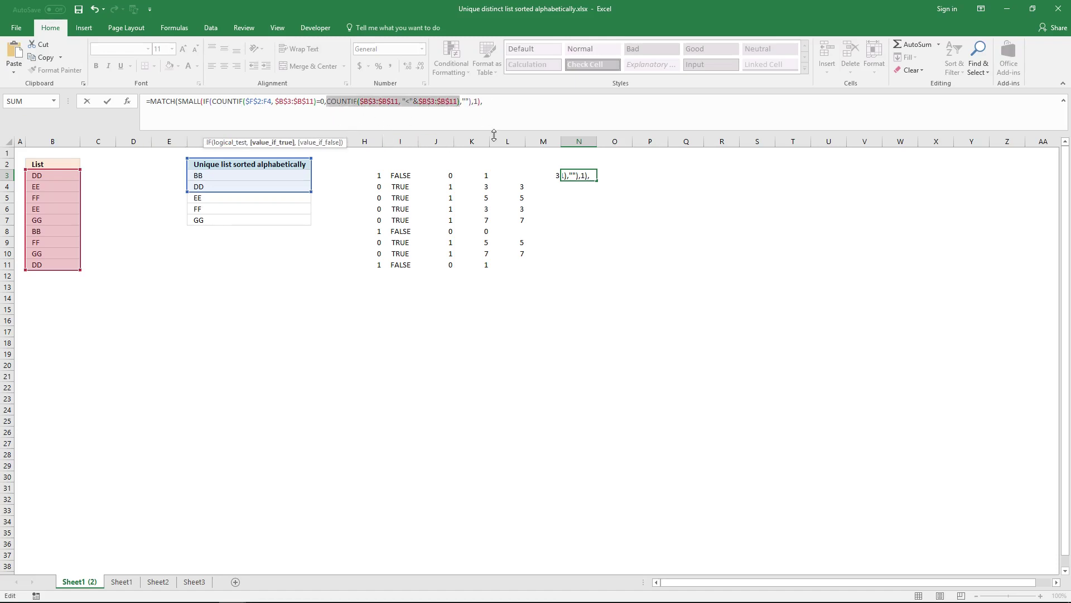
pyautogui.click(539, 127)
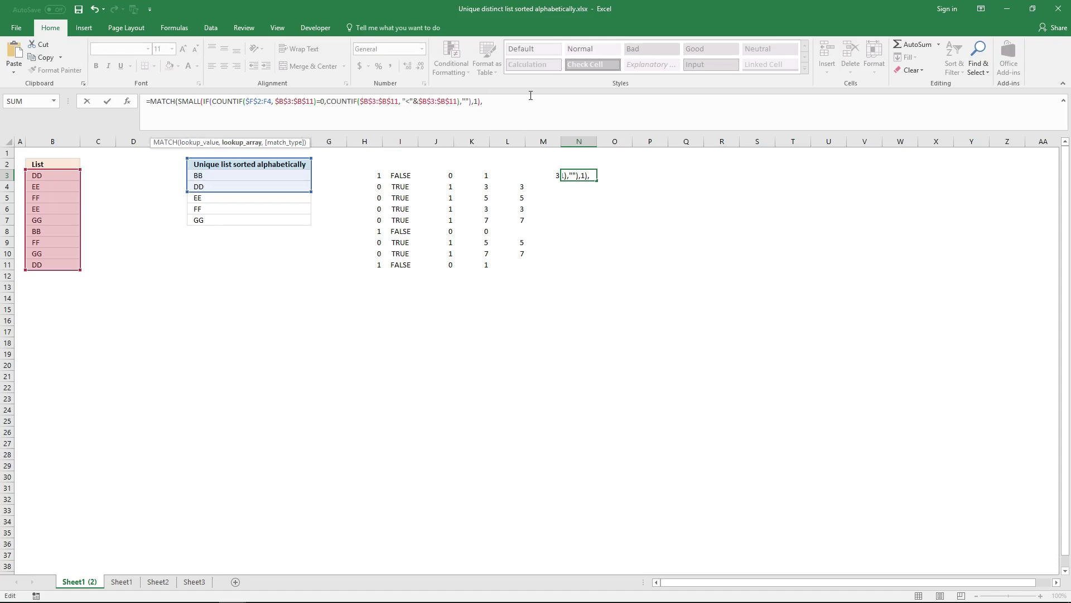
pyautogui.hotkey('ctrl', 'v')
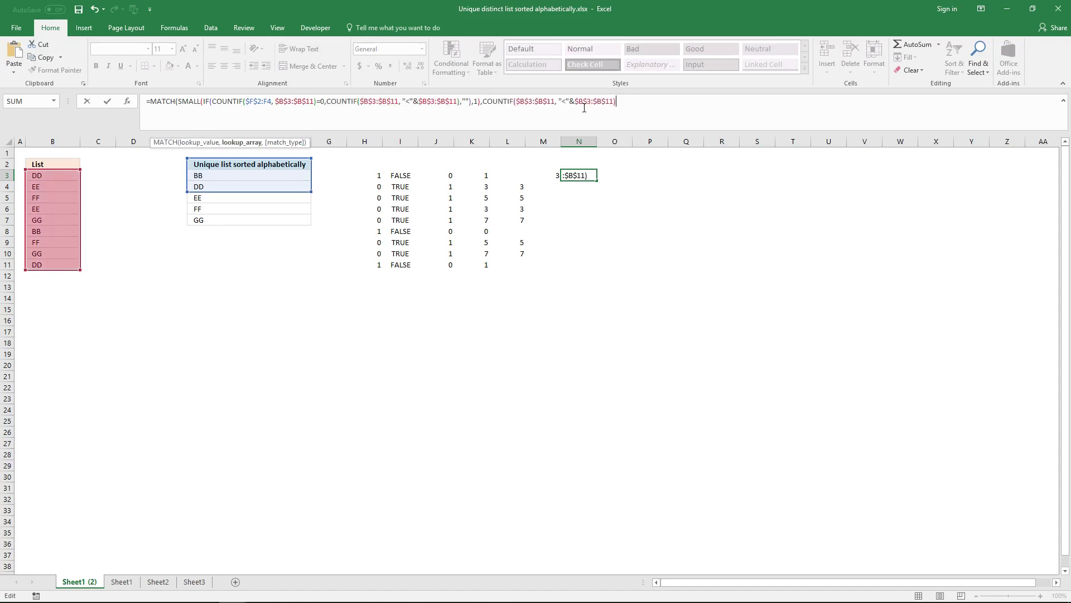
pyautogui.write(',')
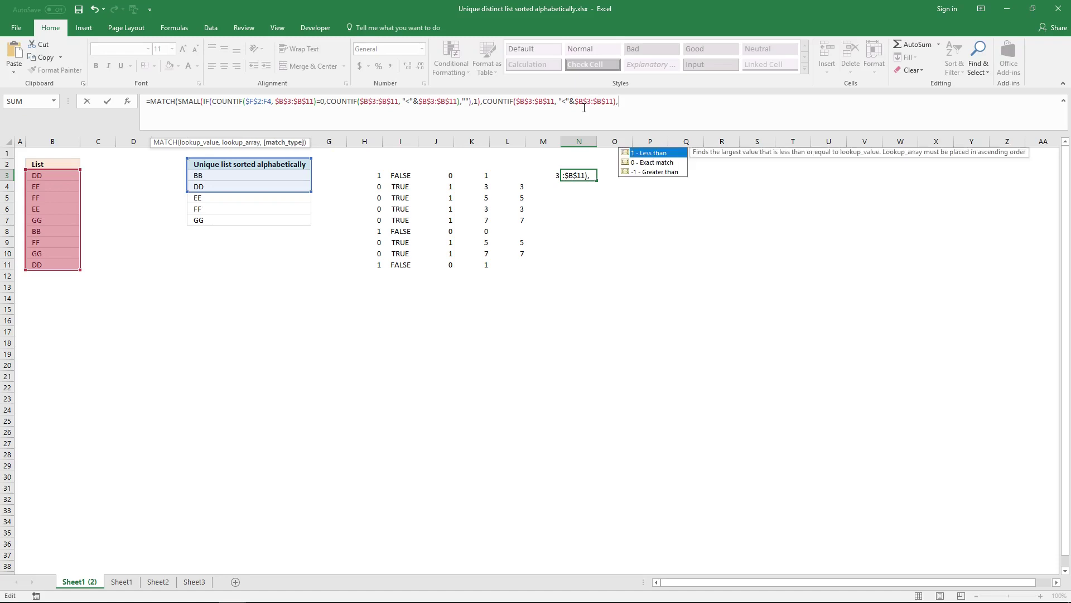
pyautogui.write('0)')
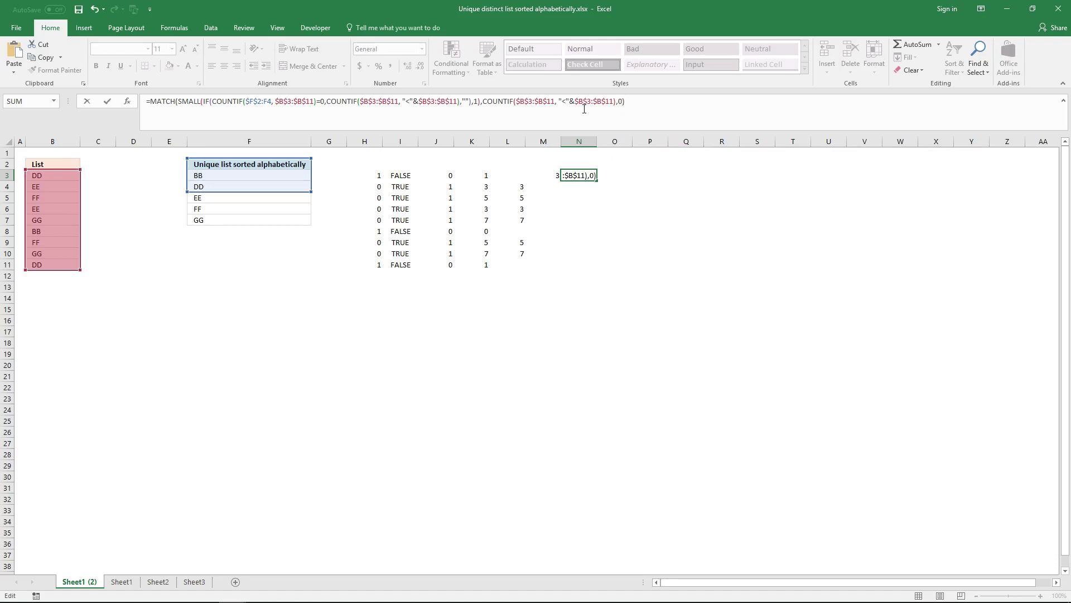
pyautogui.hotkey('ctrl', 'shift', 'Return')
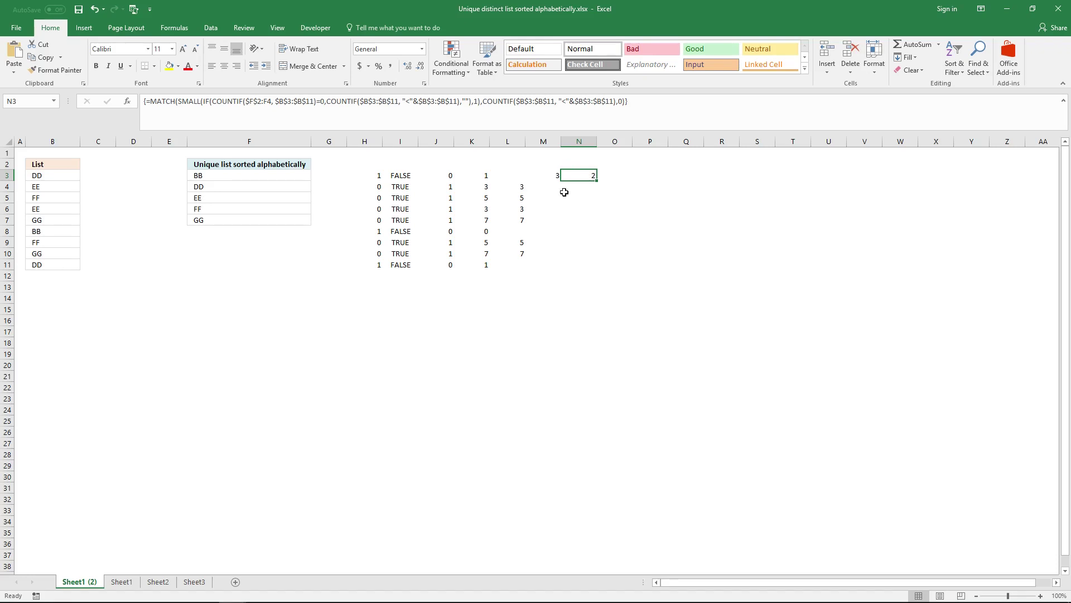
pyautogui.click(663, 101)
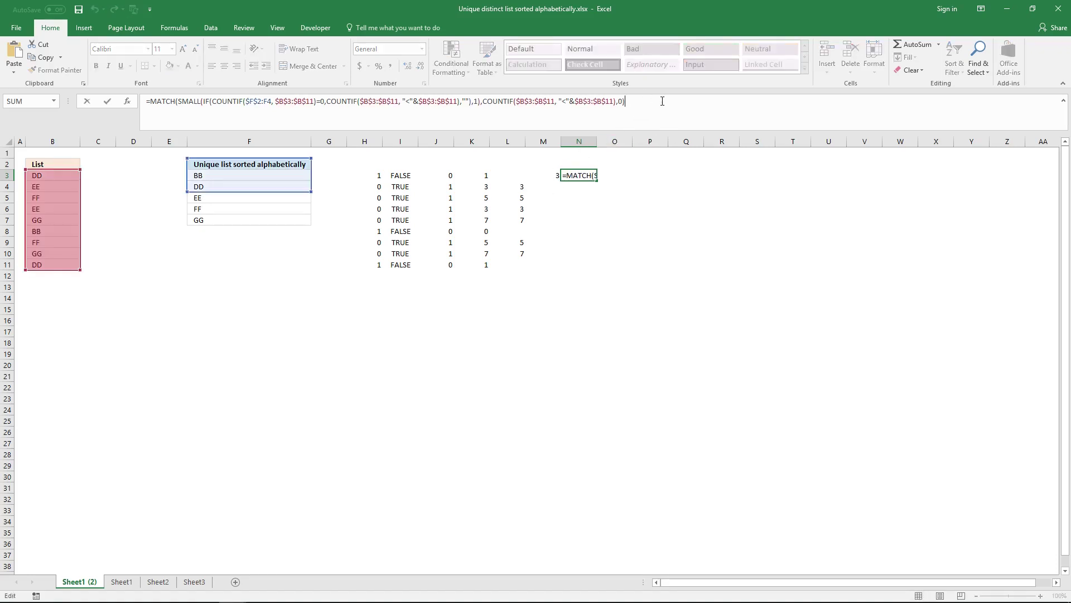
pyautogui.moveTo(662, 101); pyautogui.dragTo(155, 99)
pyautogui.hotkey('ctrl', 'c')
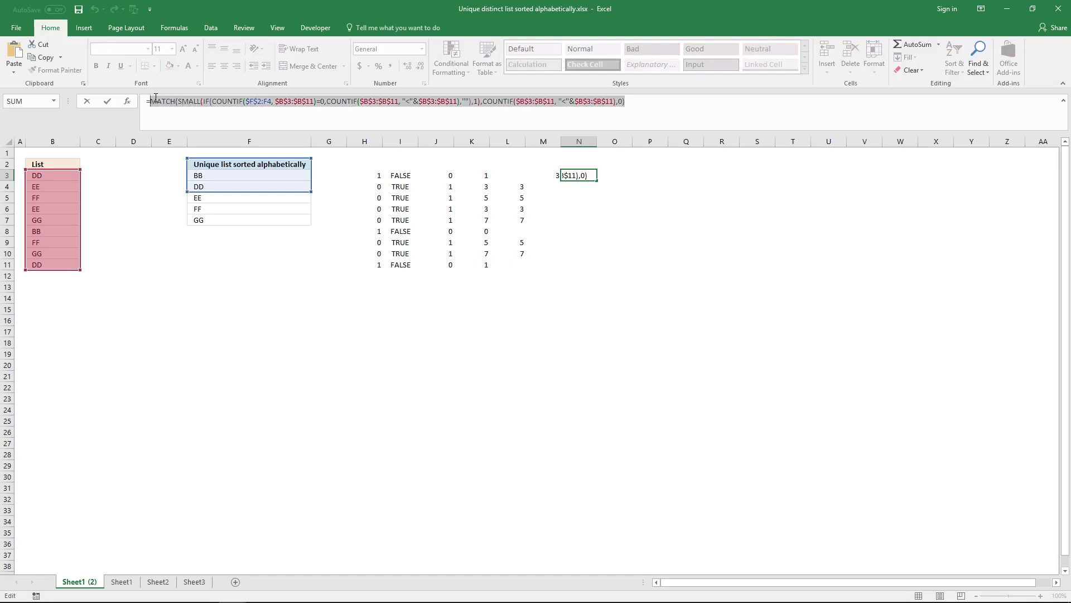
pyautogui.press('Escape')
# Enter =INDEX($B$3:$B$11, pasted MATCH formula) in O3 as an array formula, returning EE, and compare with F5
pyautogui.click(625, 176)
pyautogui.click(512, 112)
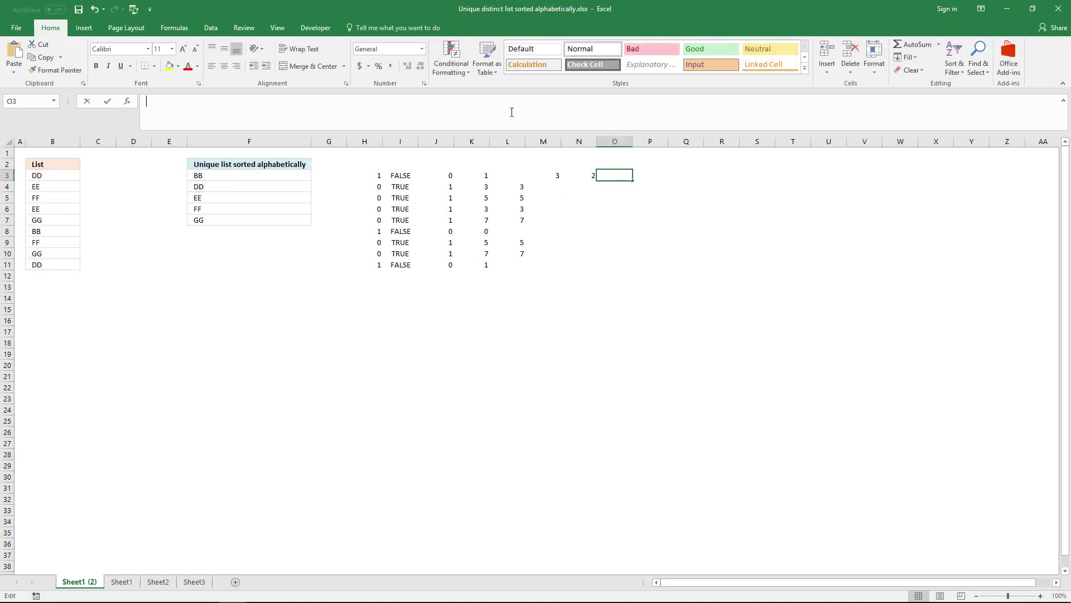
pyautogui.write('=')
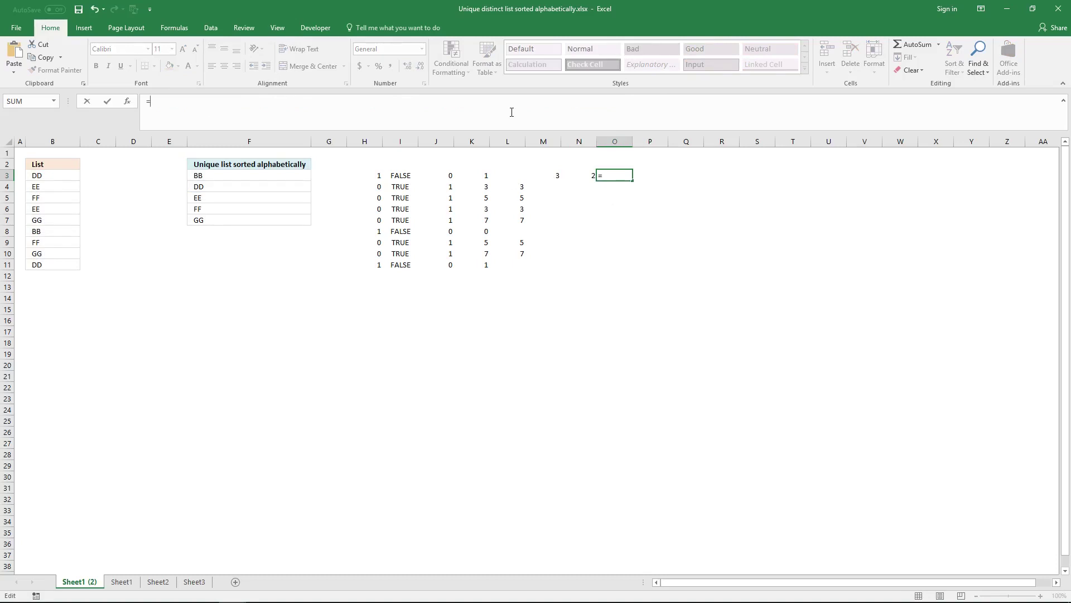
pyautogui.write('INDEX(')
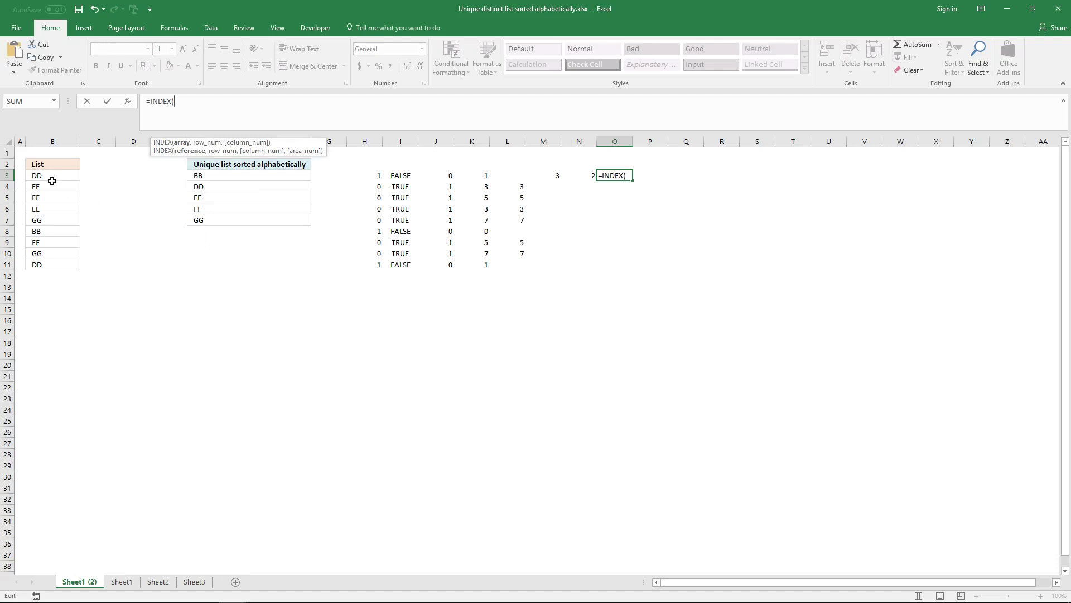
pyautogui.moveTo(49, 180); pyautogui.dragTo(49, 259)
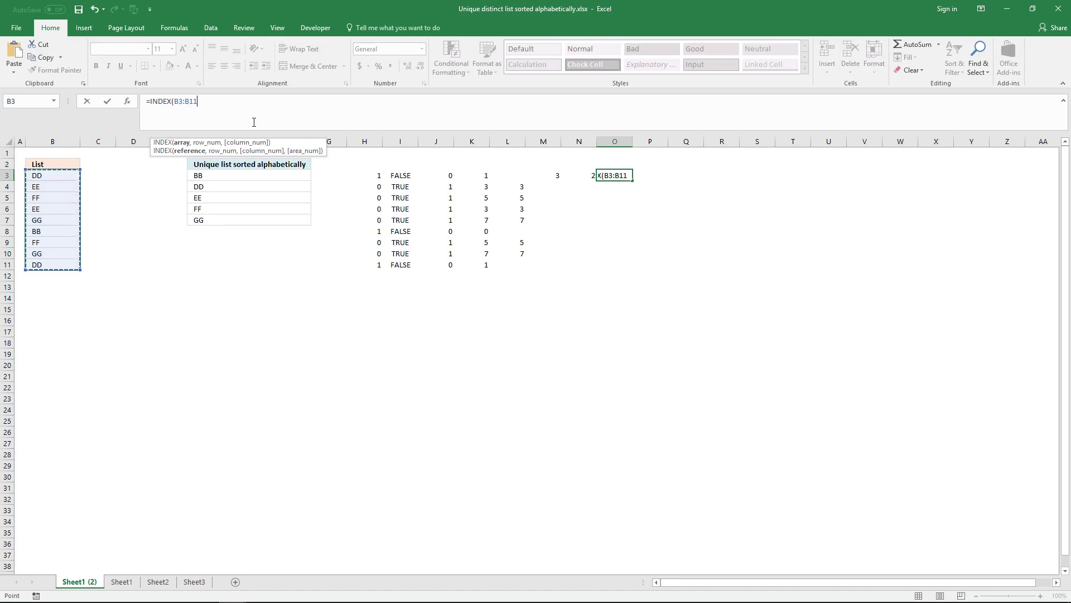
pyautogui.press('F4')
pyautogui.write(',')
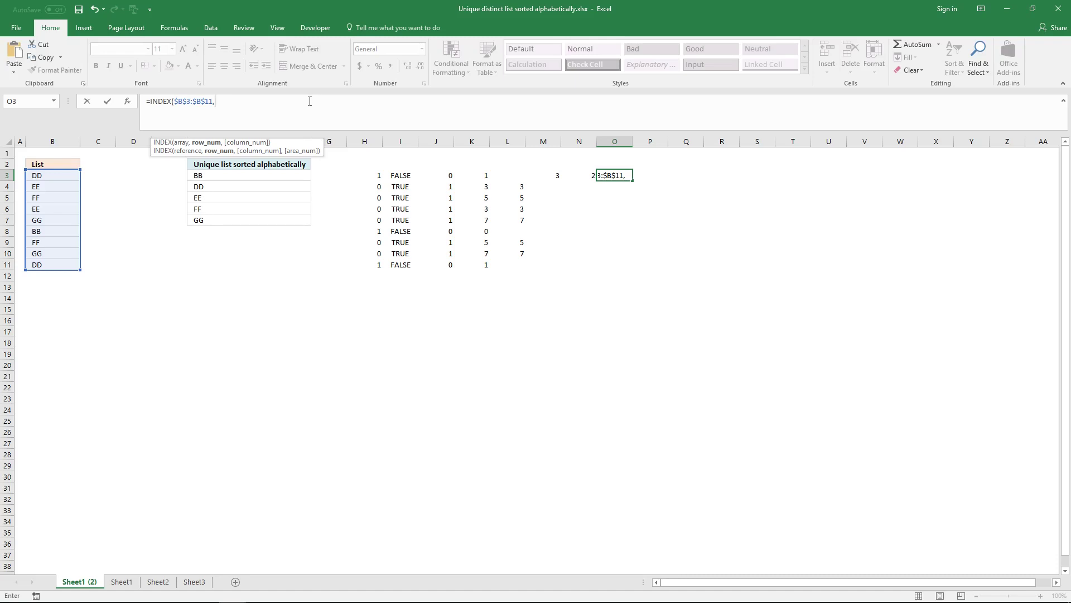
pyautogui.hotkey('ctrl', 'v')
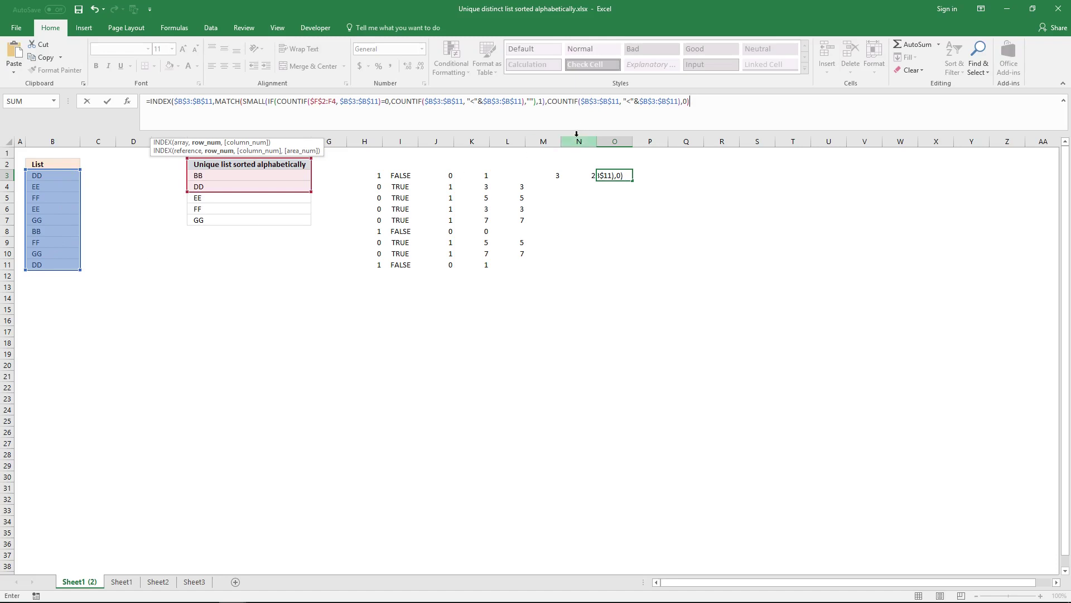
pyautogui.write(')')
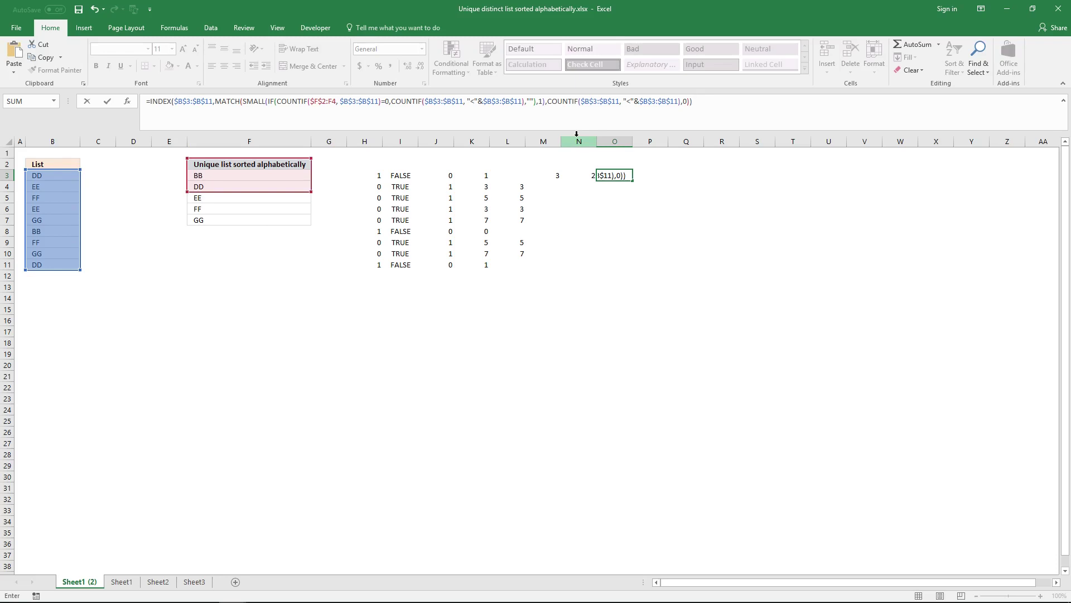
pyautogui.hotkey('ctrl', 'shift', 'Return')
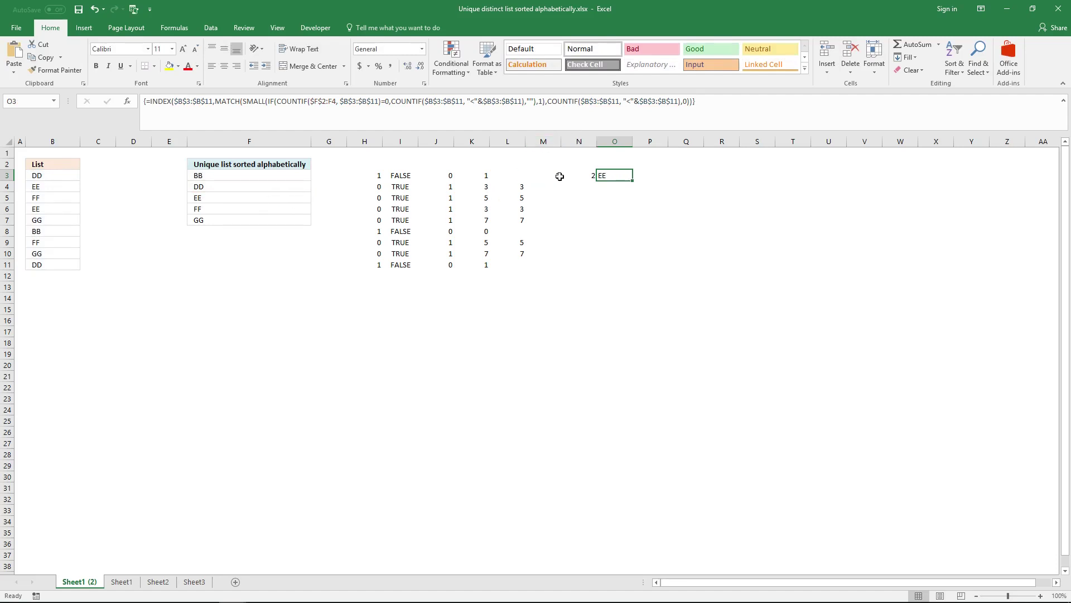
pyautogui.click(263, 198)
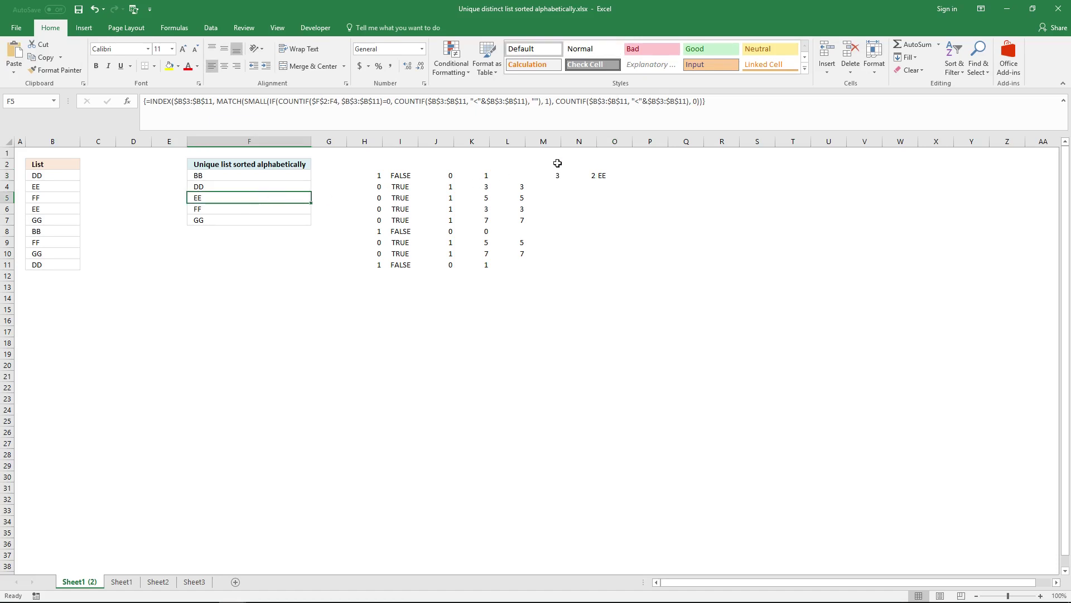
# Re-commit O3's INDEX array formula and fill it down through O7
pyautogui.click(593, 175)
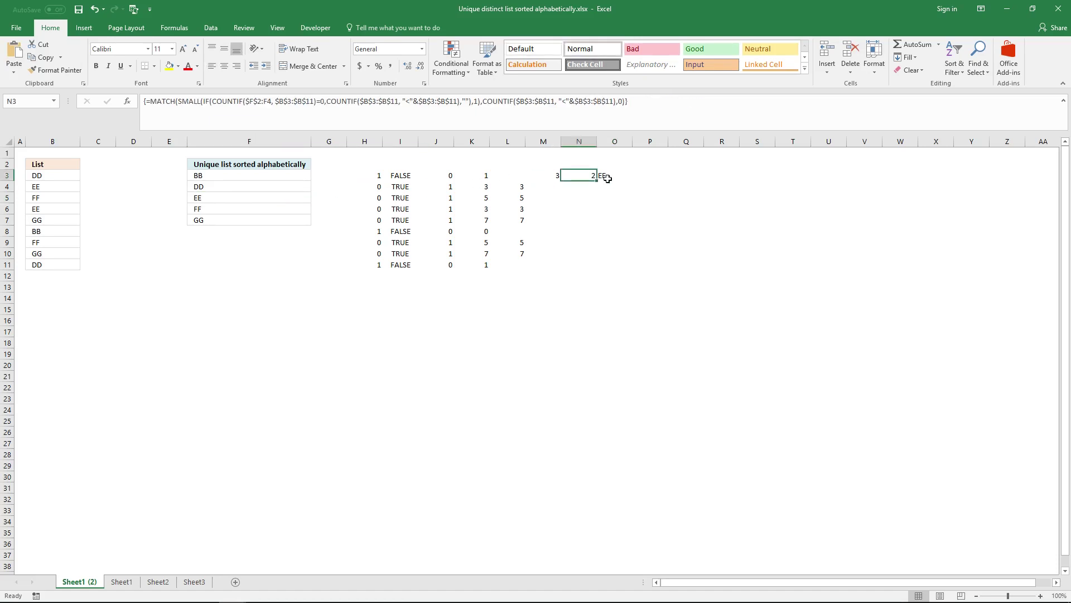
pyautogui.click(605, 176)
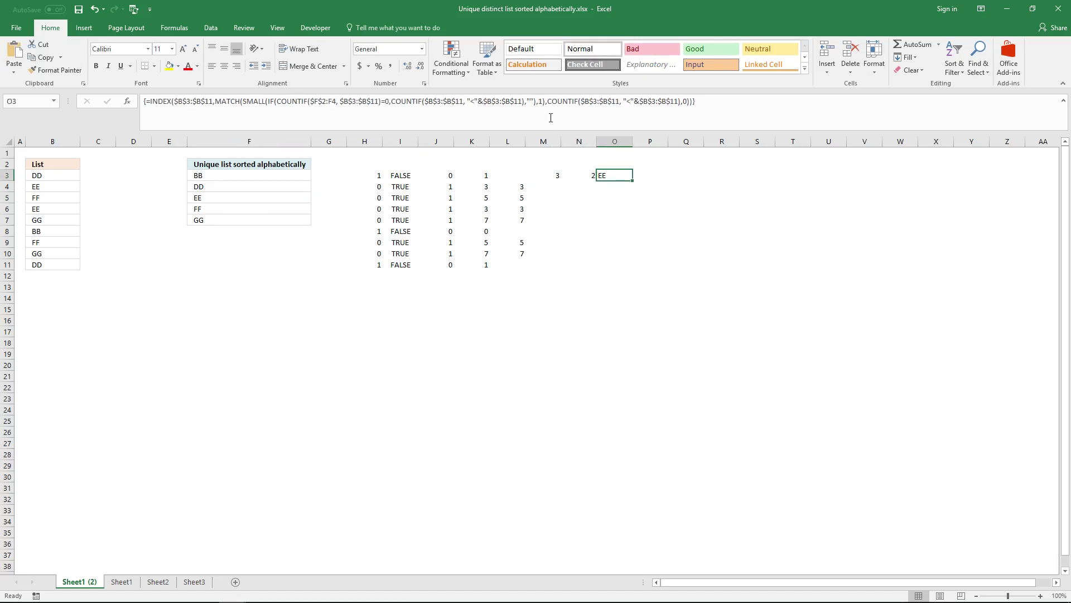
pyautogui.click(549, 100)
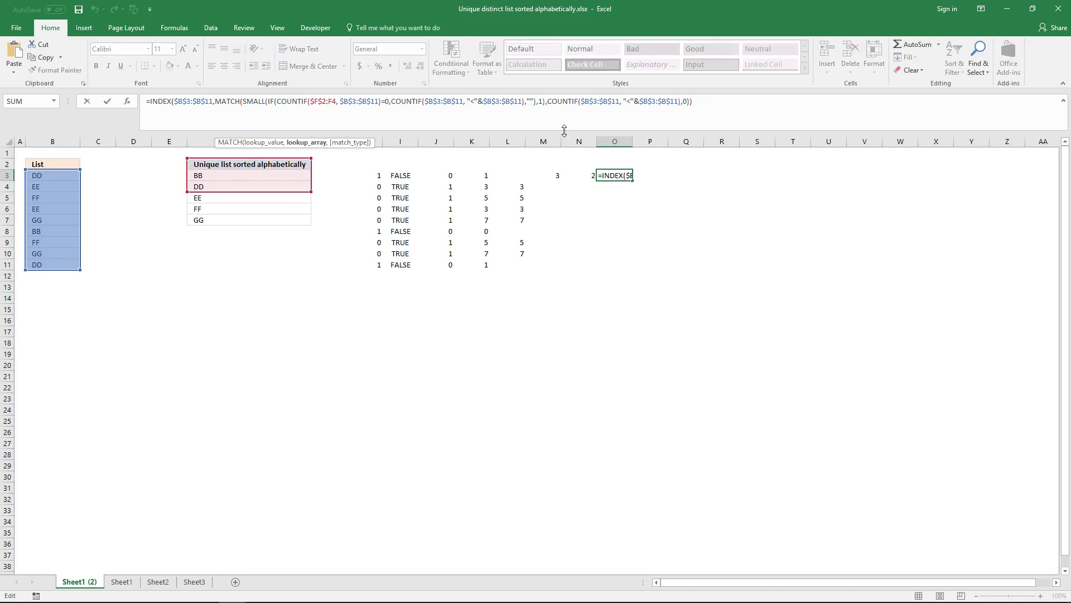
pyautogui.hotkey('ctrl', 'shift', 'Return')
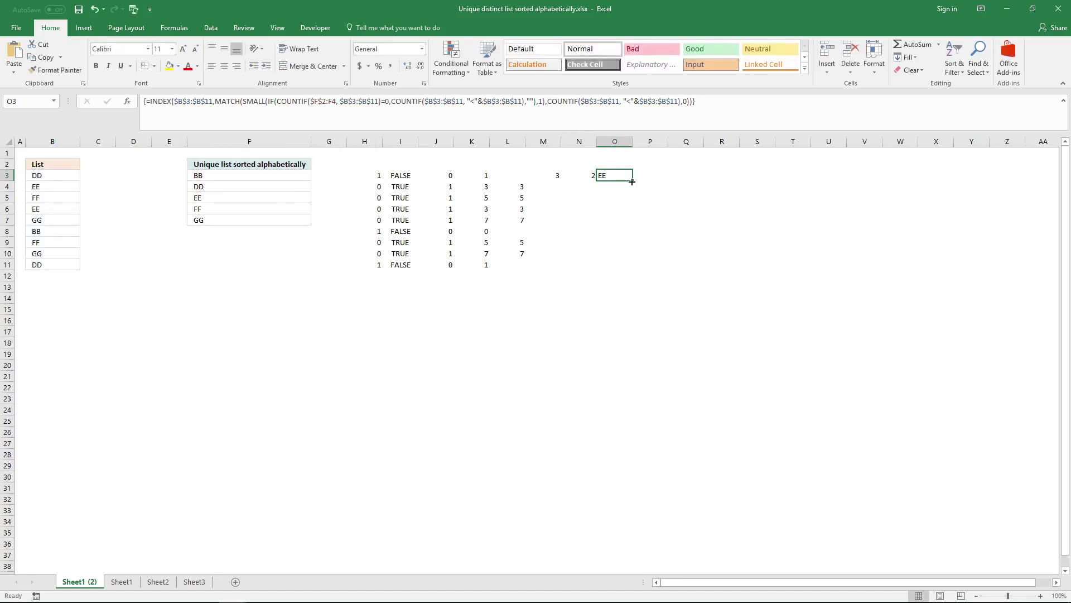
pyautogui.moveTo(632, 182); pyautogui.dragTo(632, 222)
# Compare the formulas in F6 and F7 with the copies in O4, O5 and O3
pyautogui.click(224, 211)
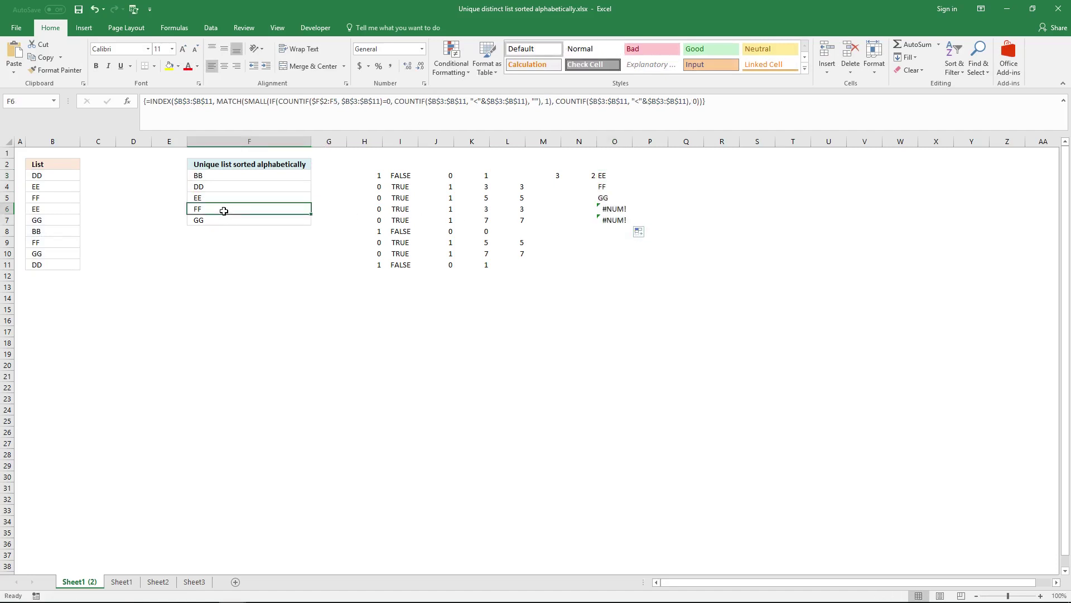
pyautogui.click(230, 222)
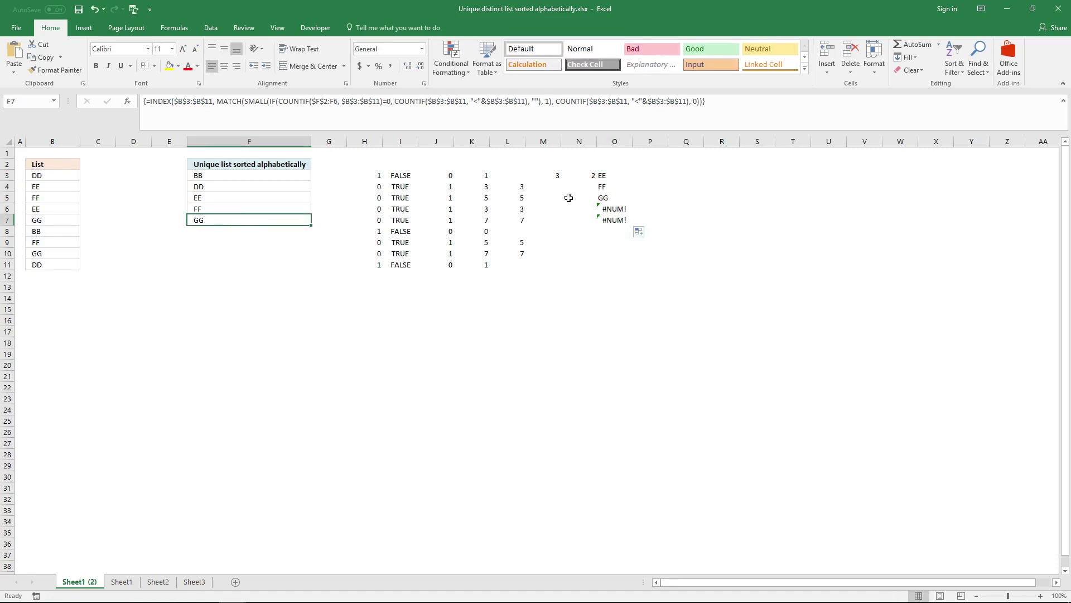
pyautogui.click(603, 186)
pyautogui.click(609, 198)
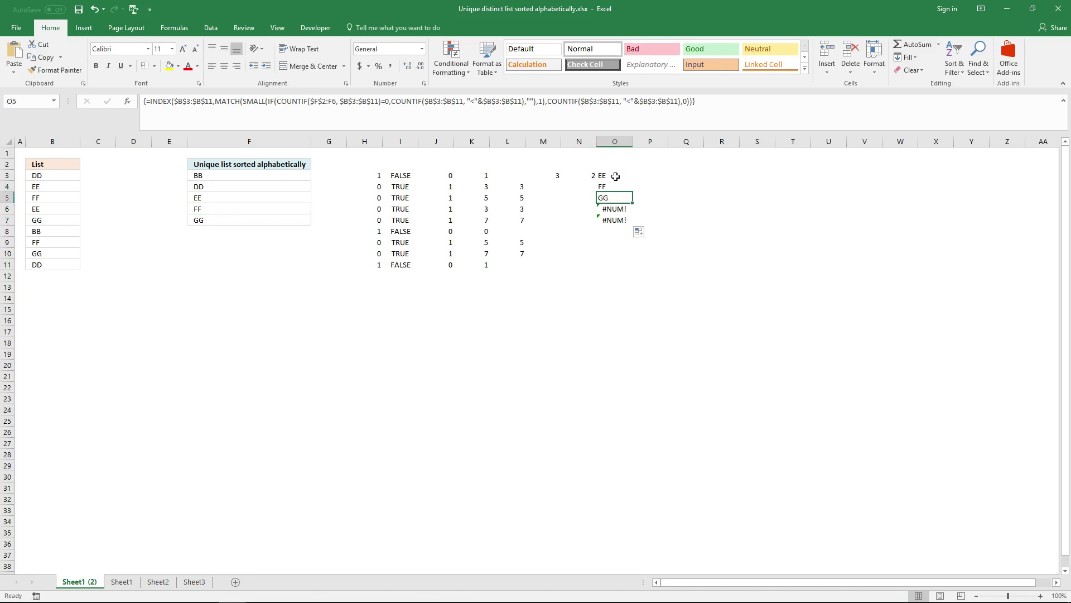
pyautogui.click(616, 177)
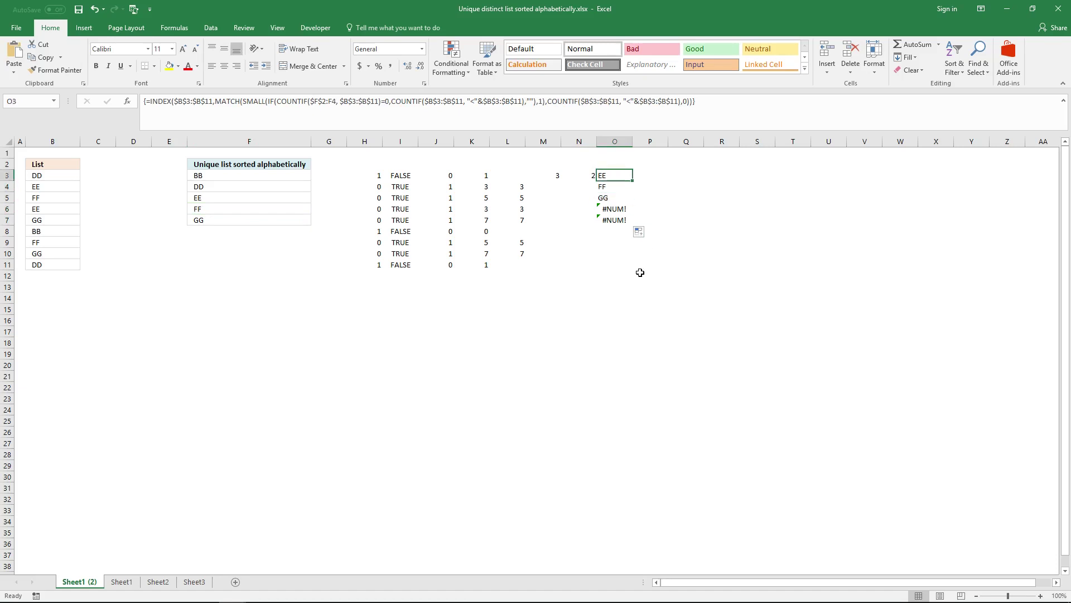